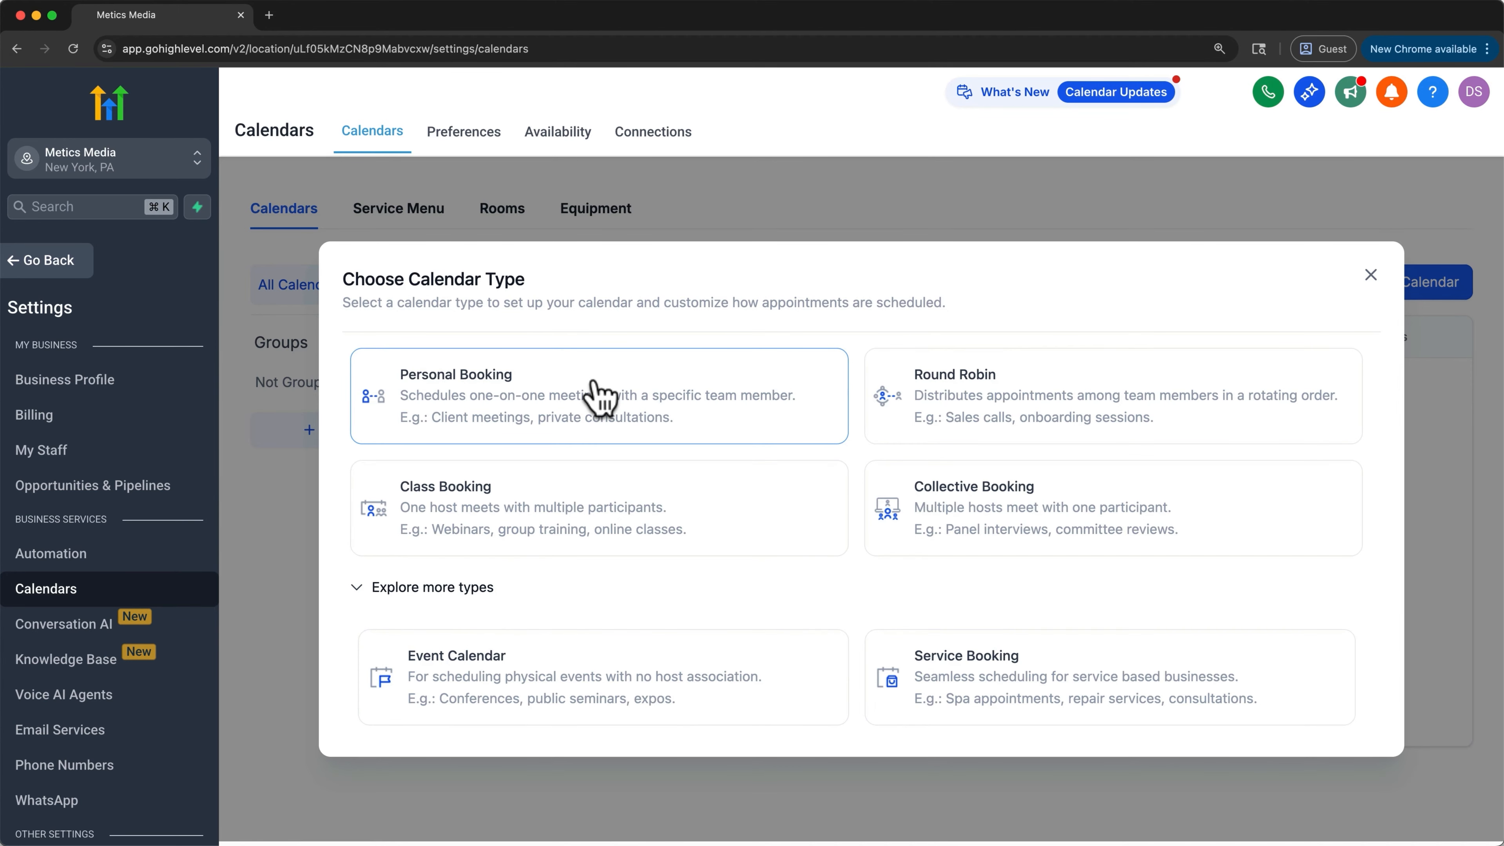
left_click(599, 396)
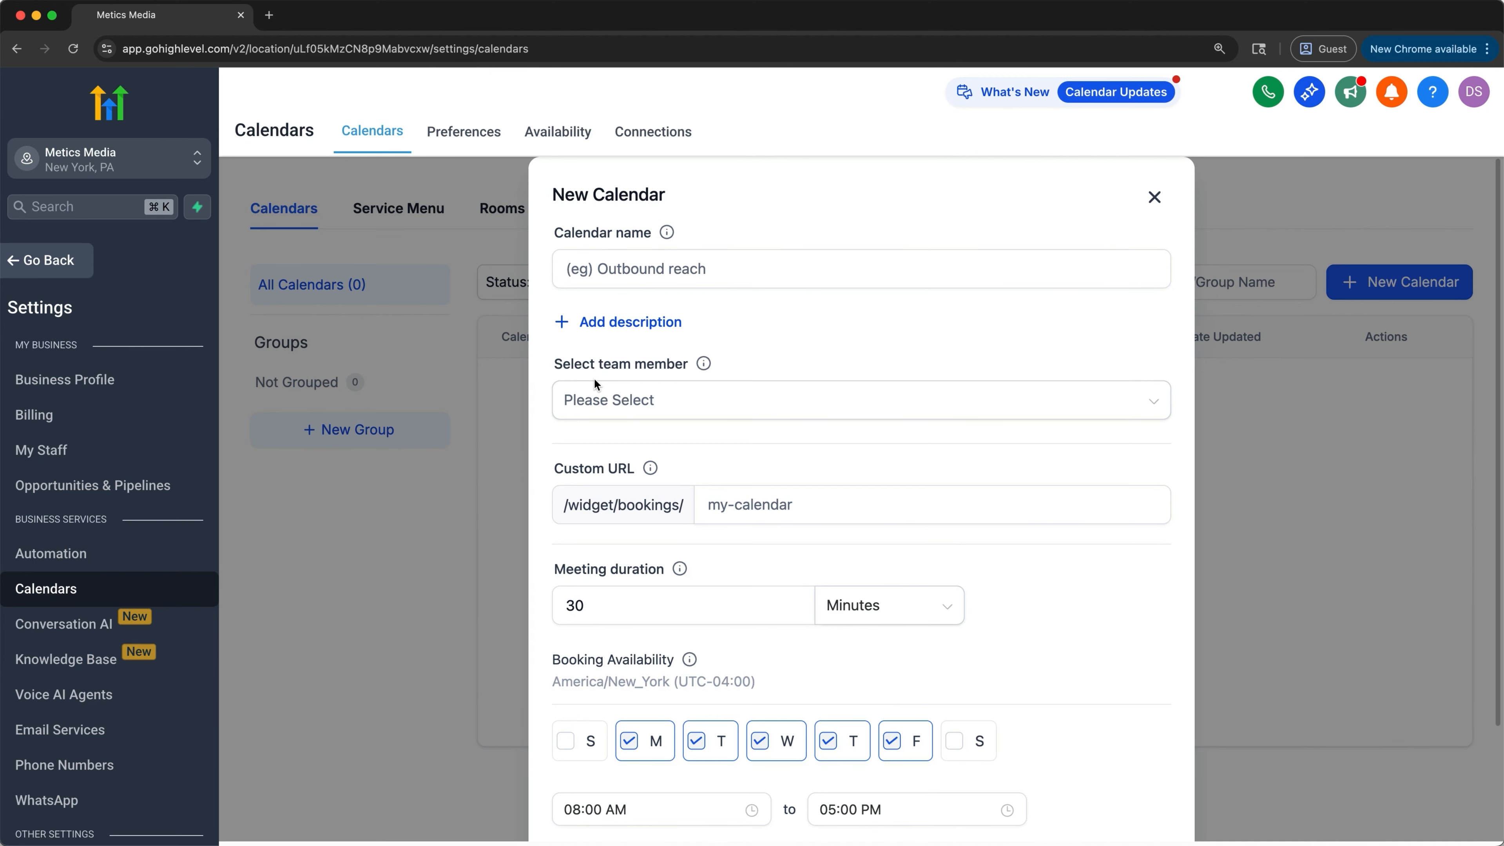
left_click(785, 399)
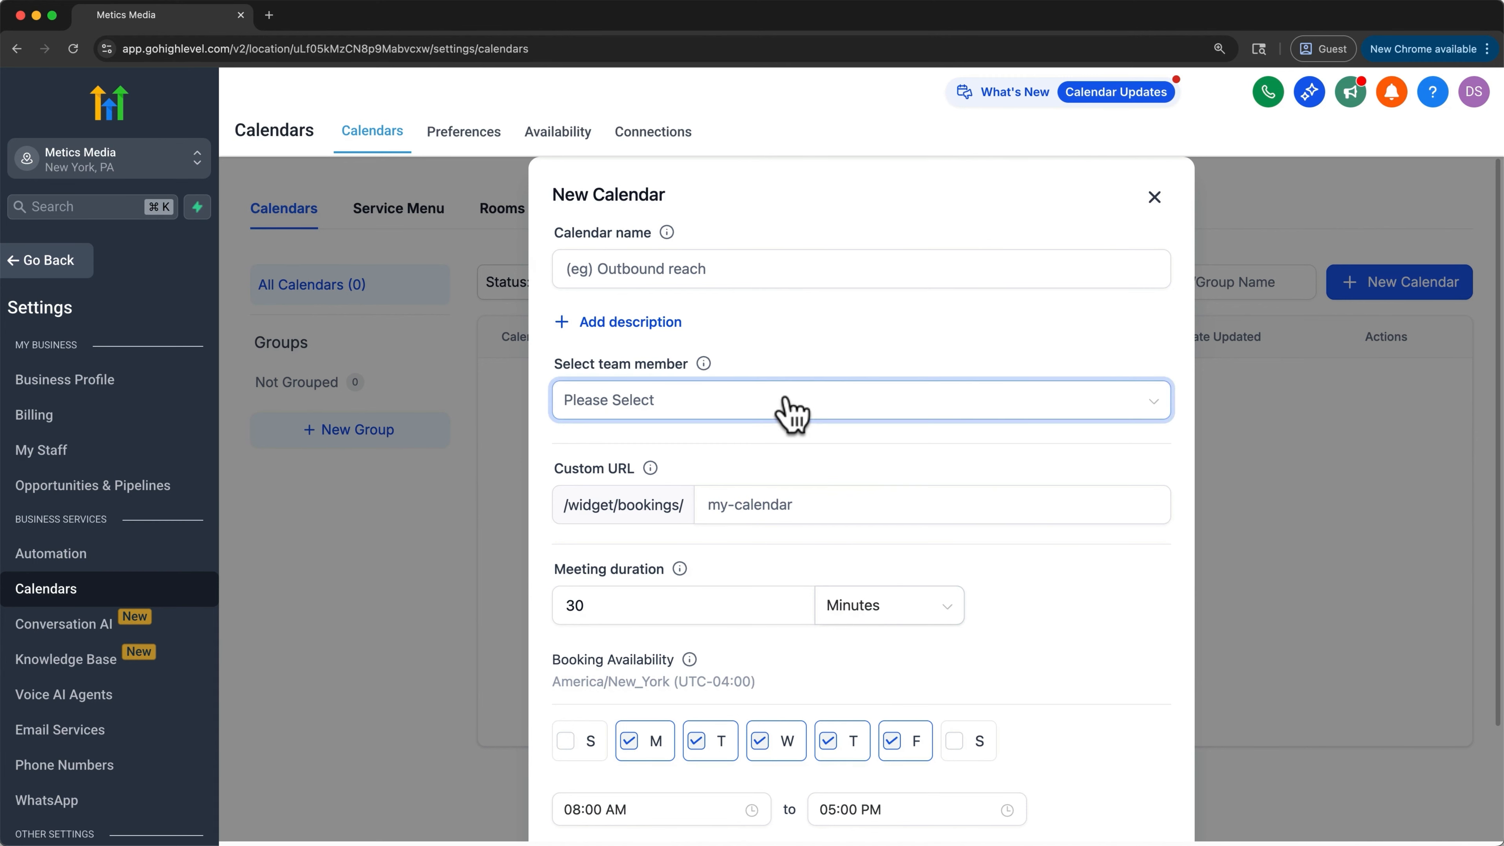
left_click(784, 399)
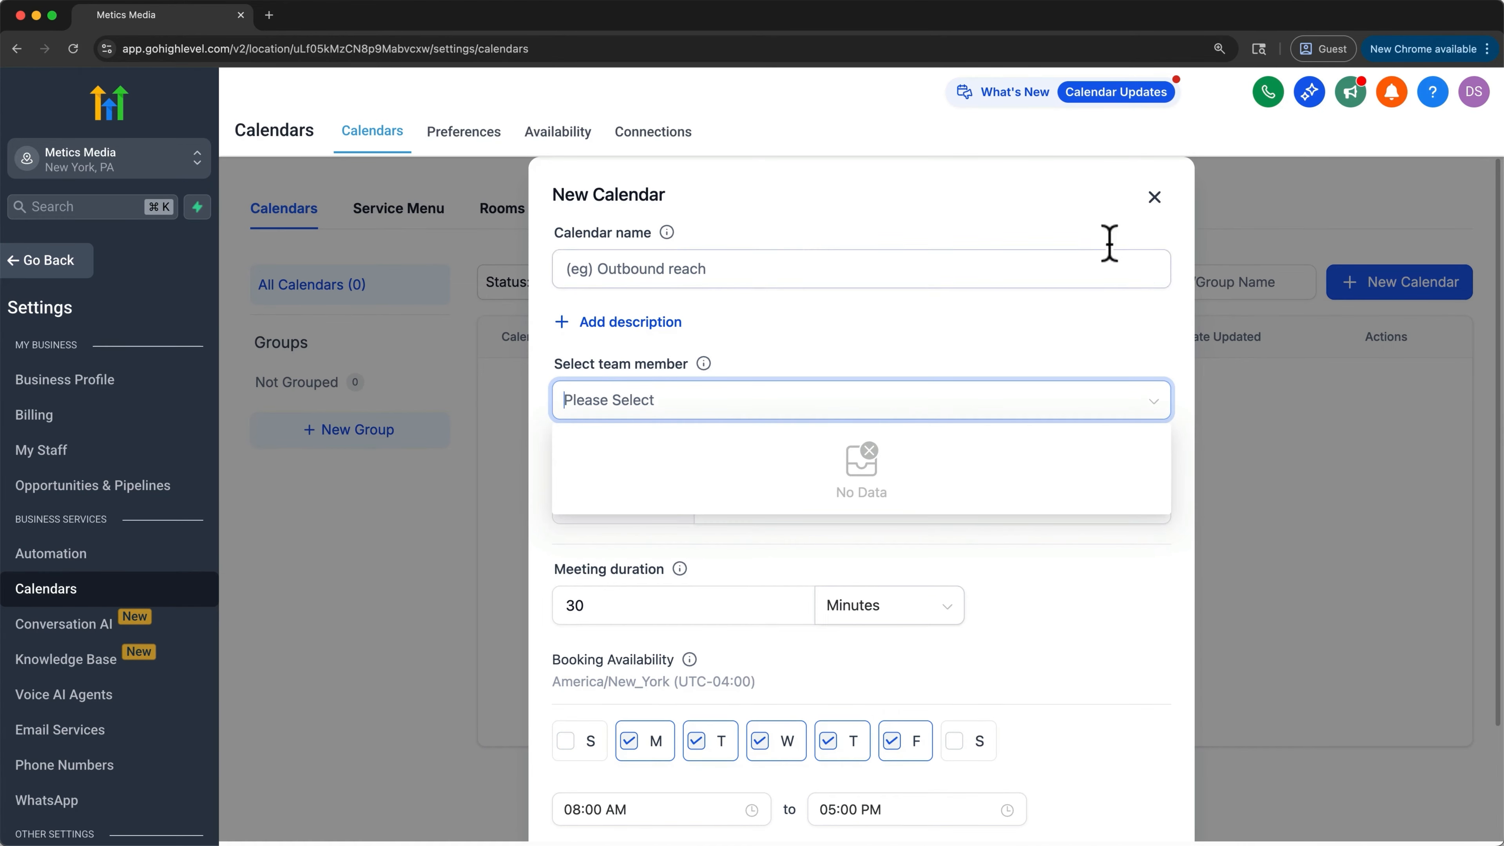
left_click(1155, 199)
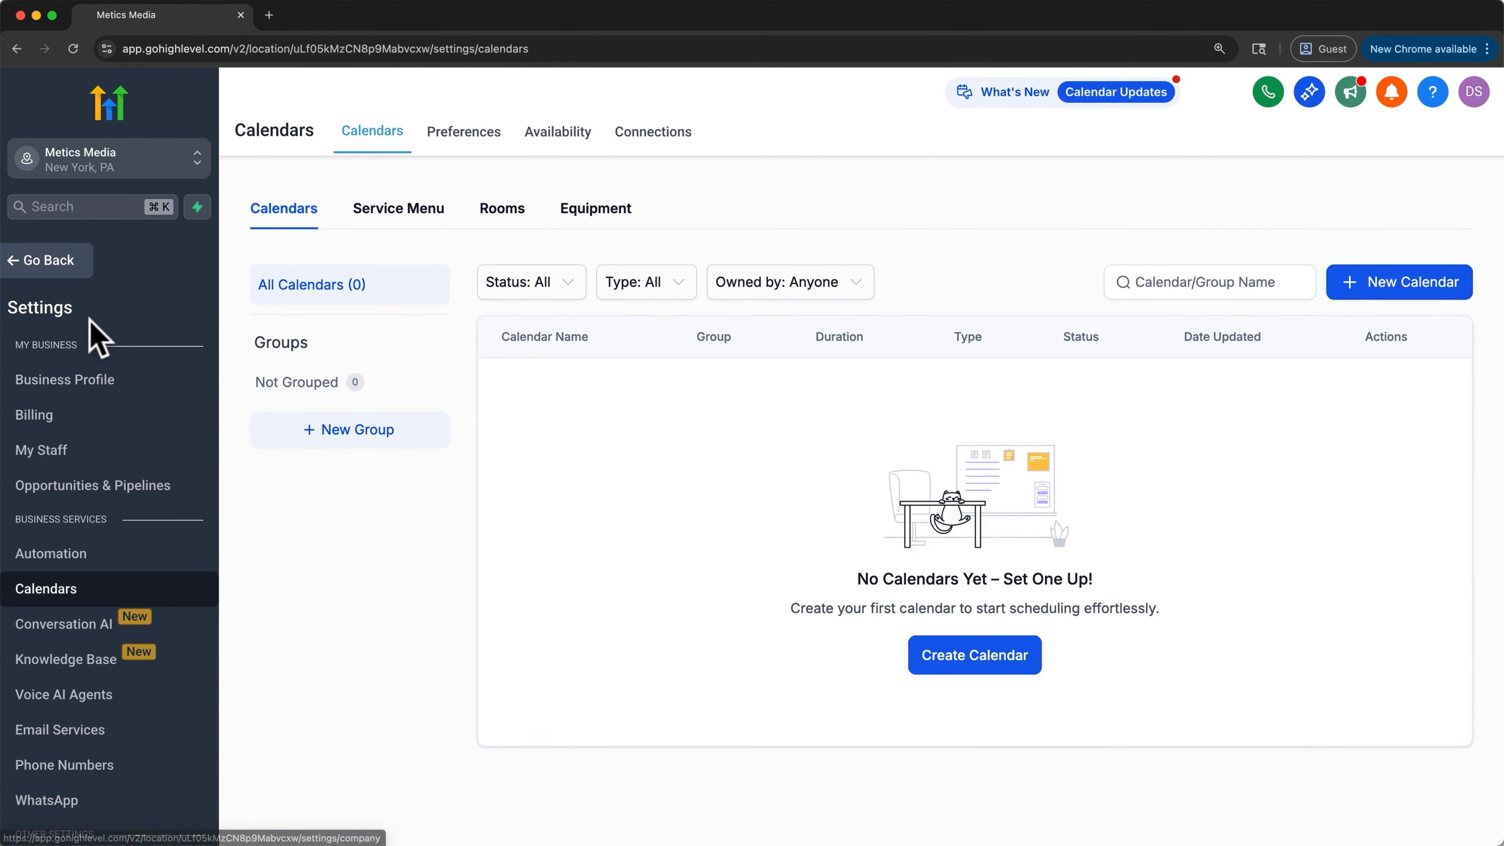
left_click(85, 468)
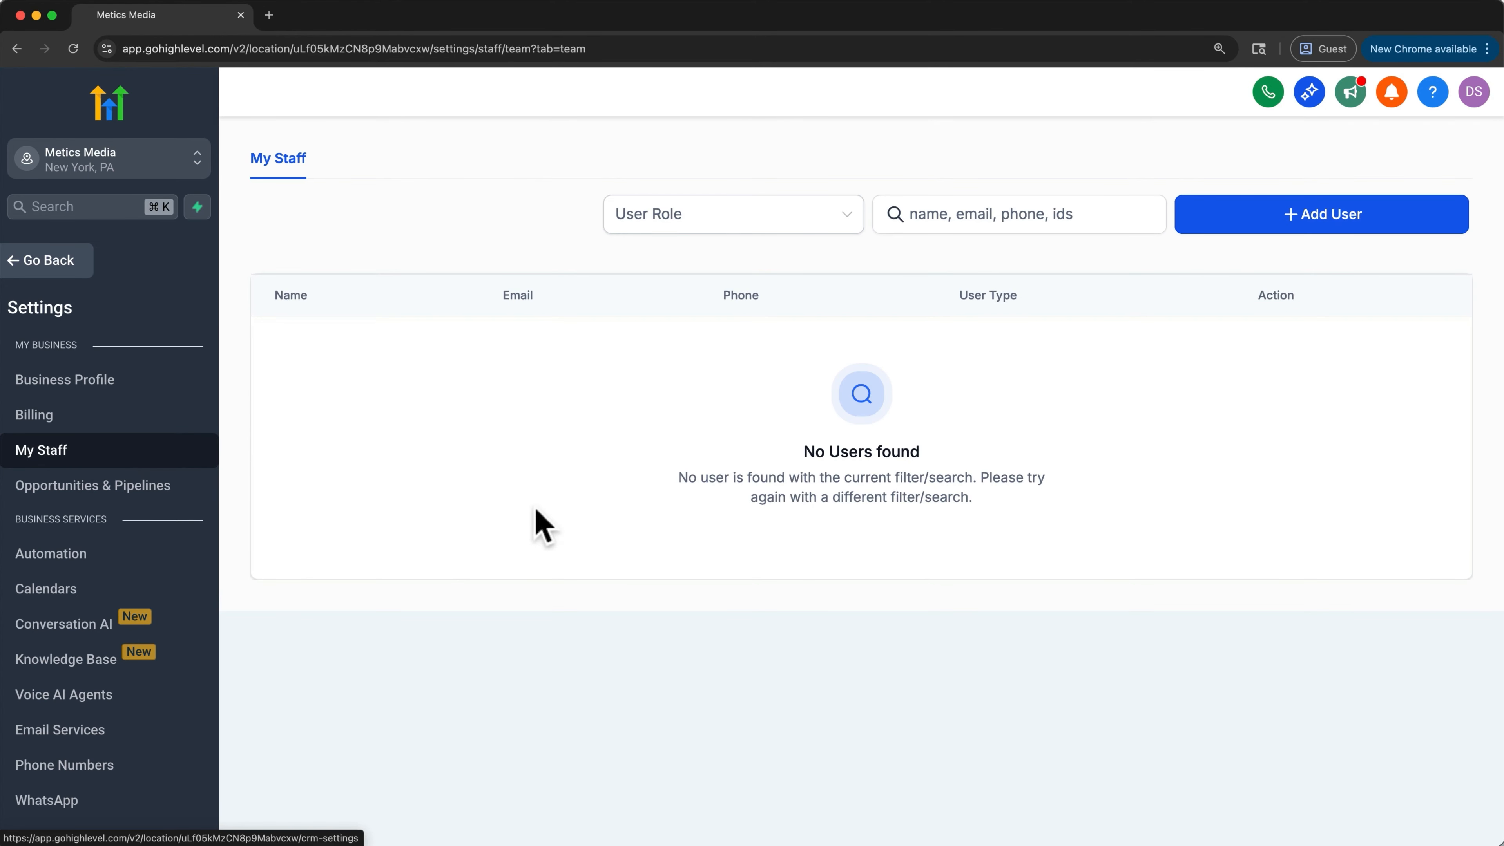
left_click(1221, 230)
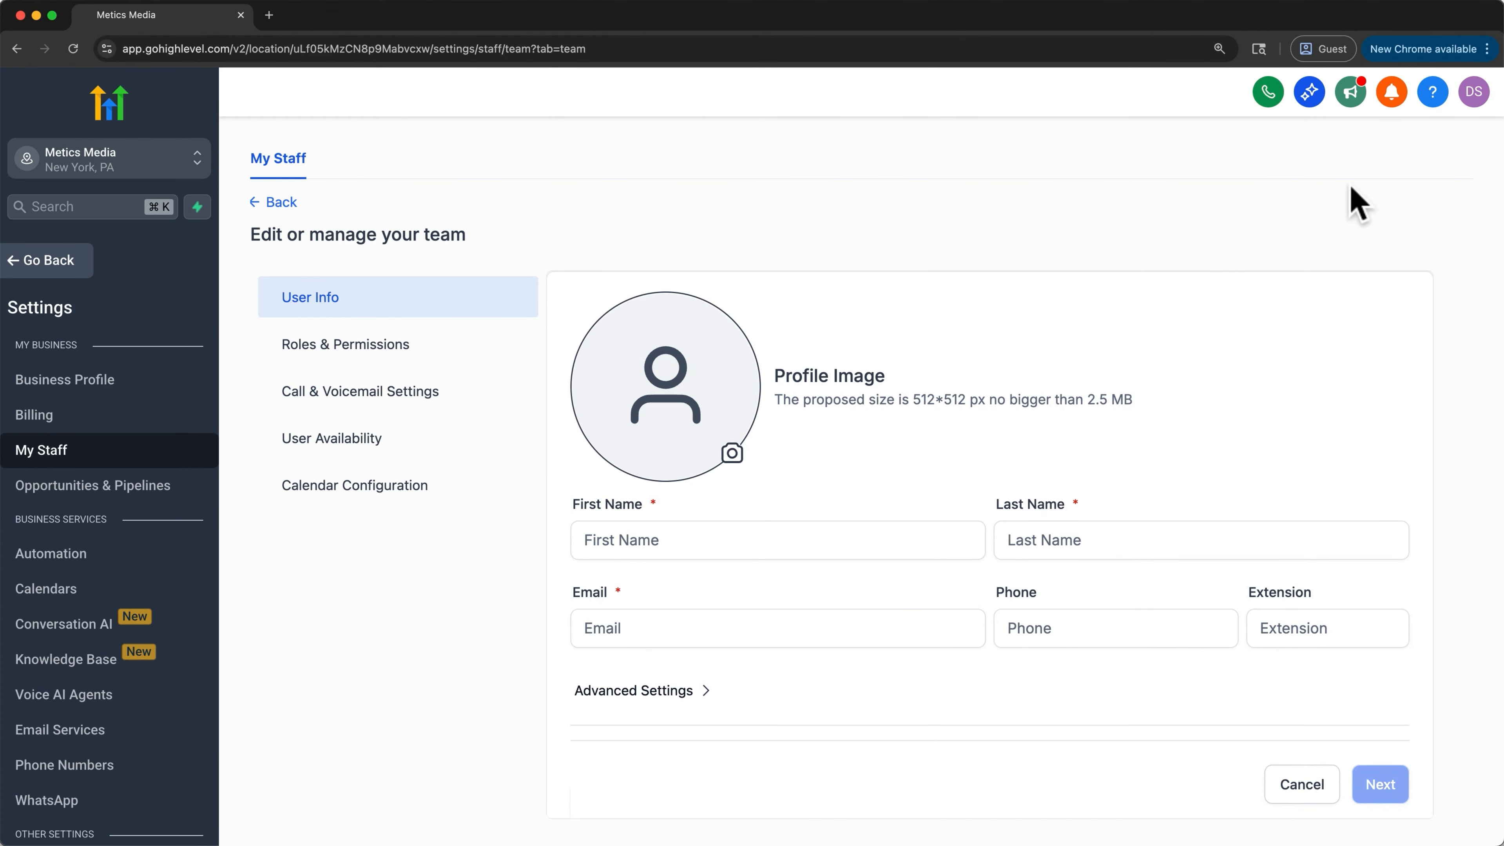
left_click(1473, 94)
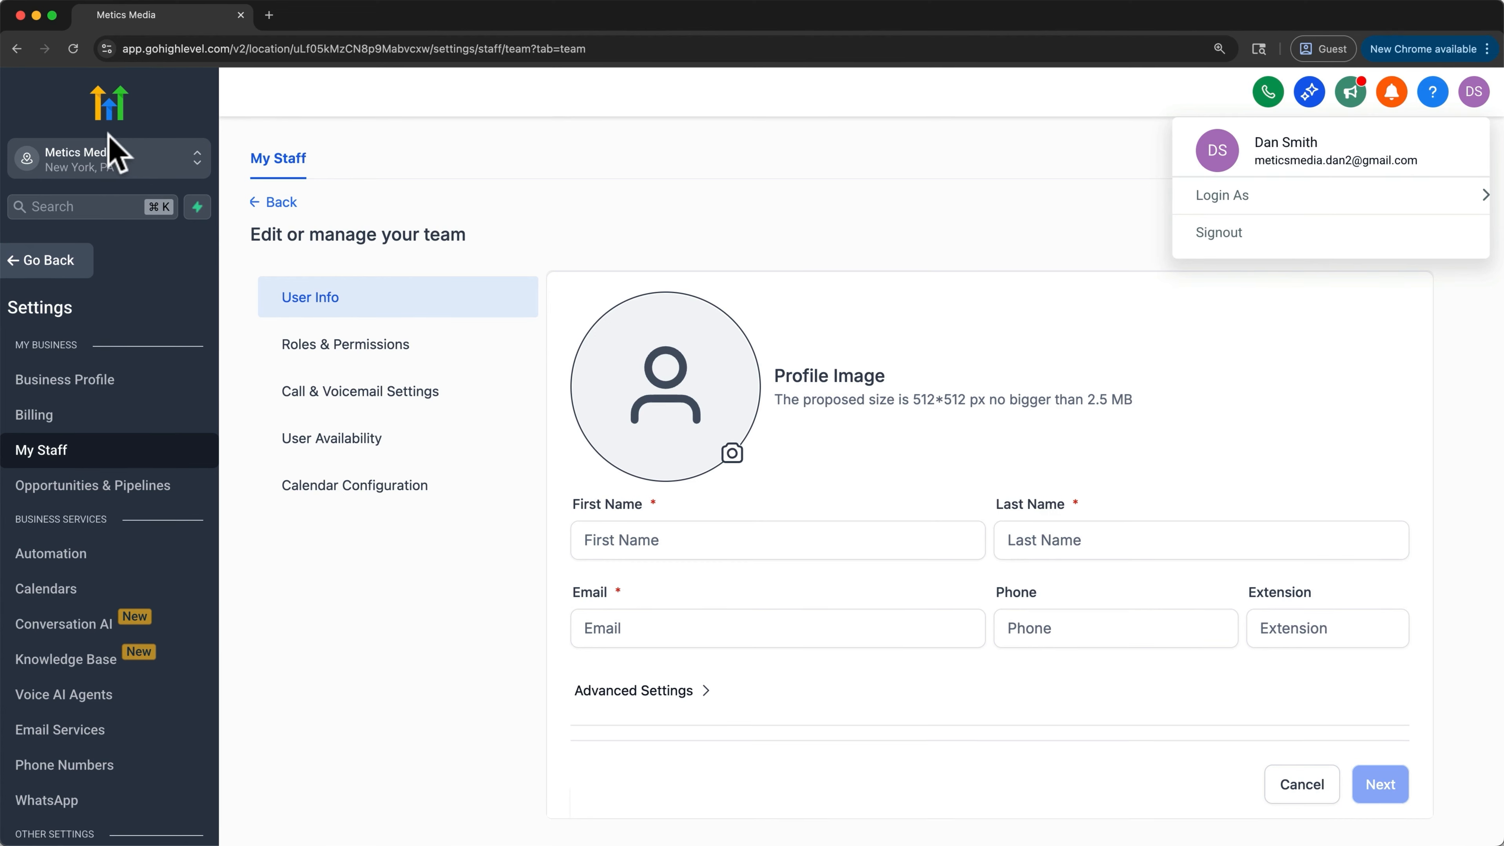
Step: Switch to Agency View and open the agency owner's record in the Team settings for editing
left_click(181, 160)
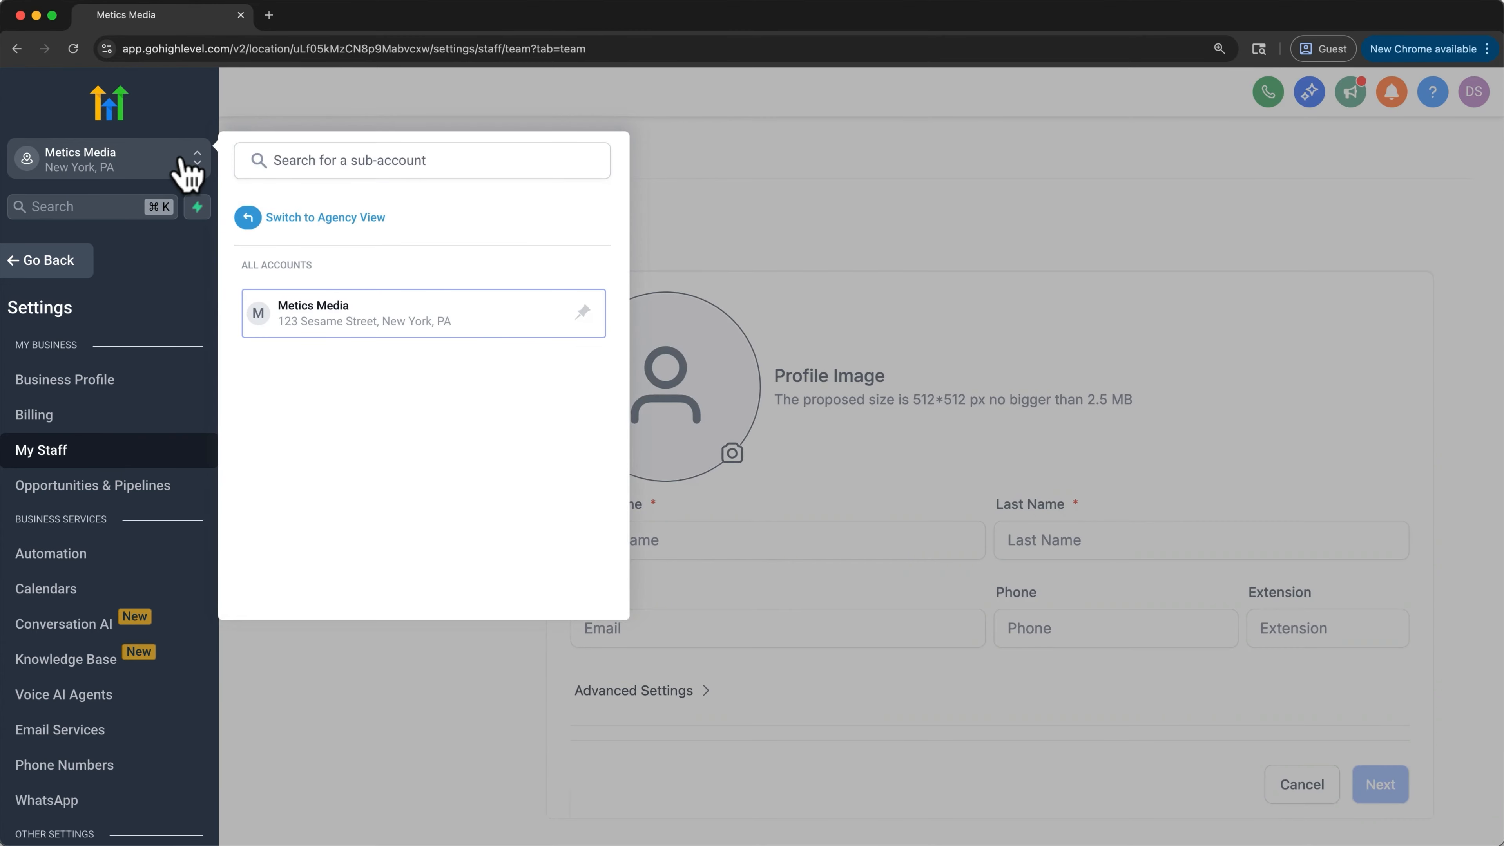
left_click(311, 218)
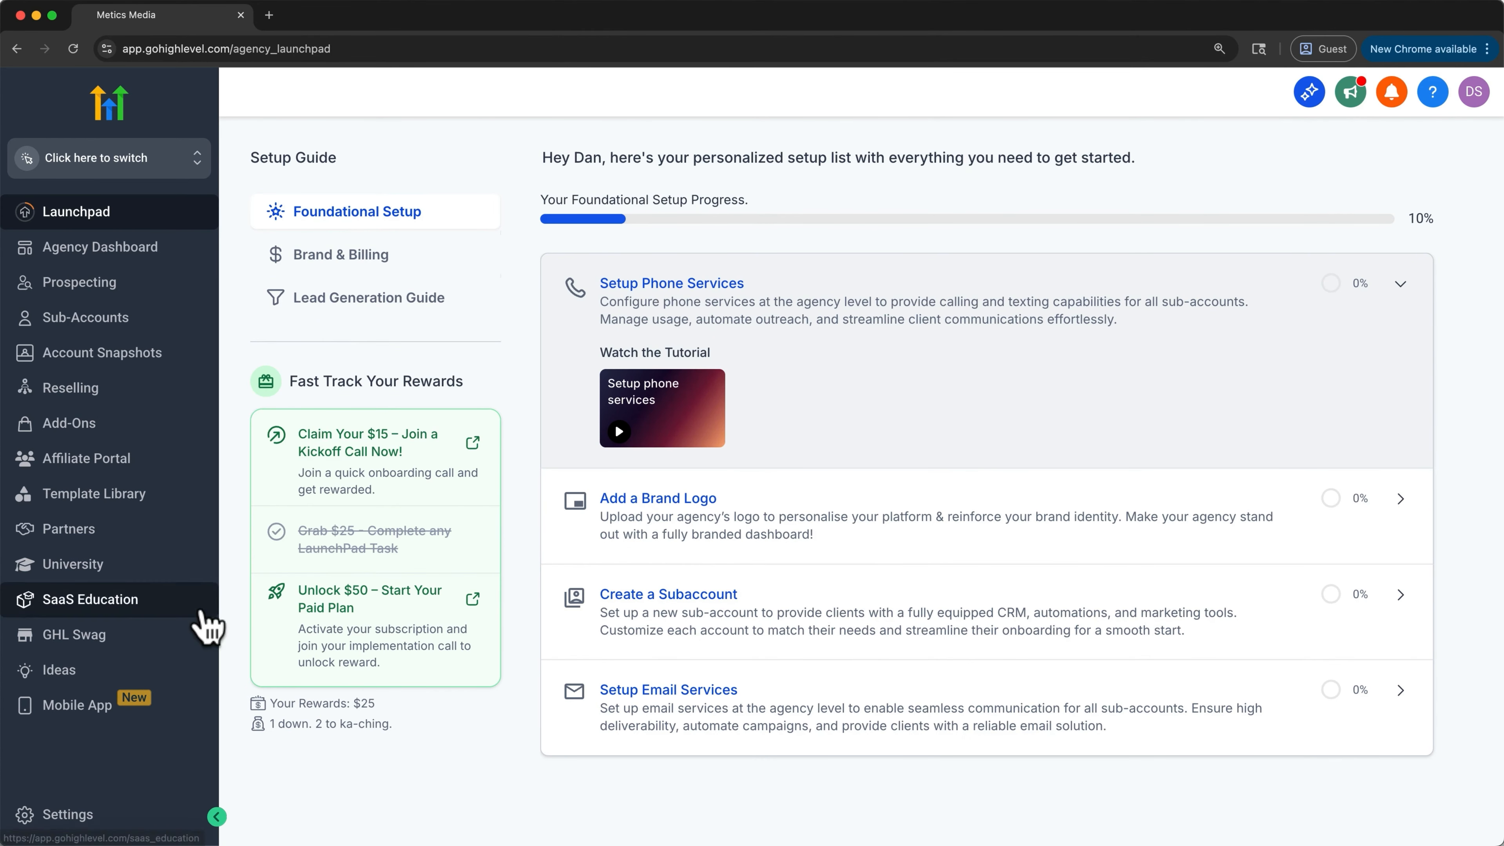
left_click(68, 815)
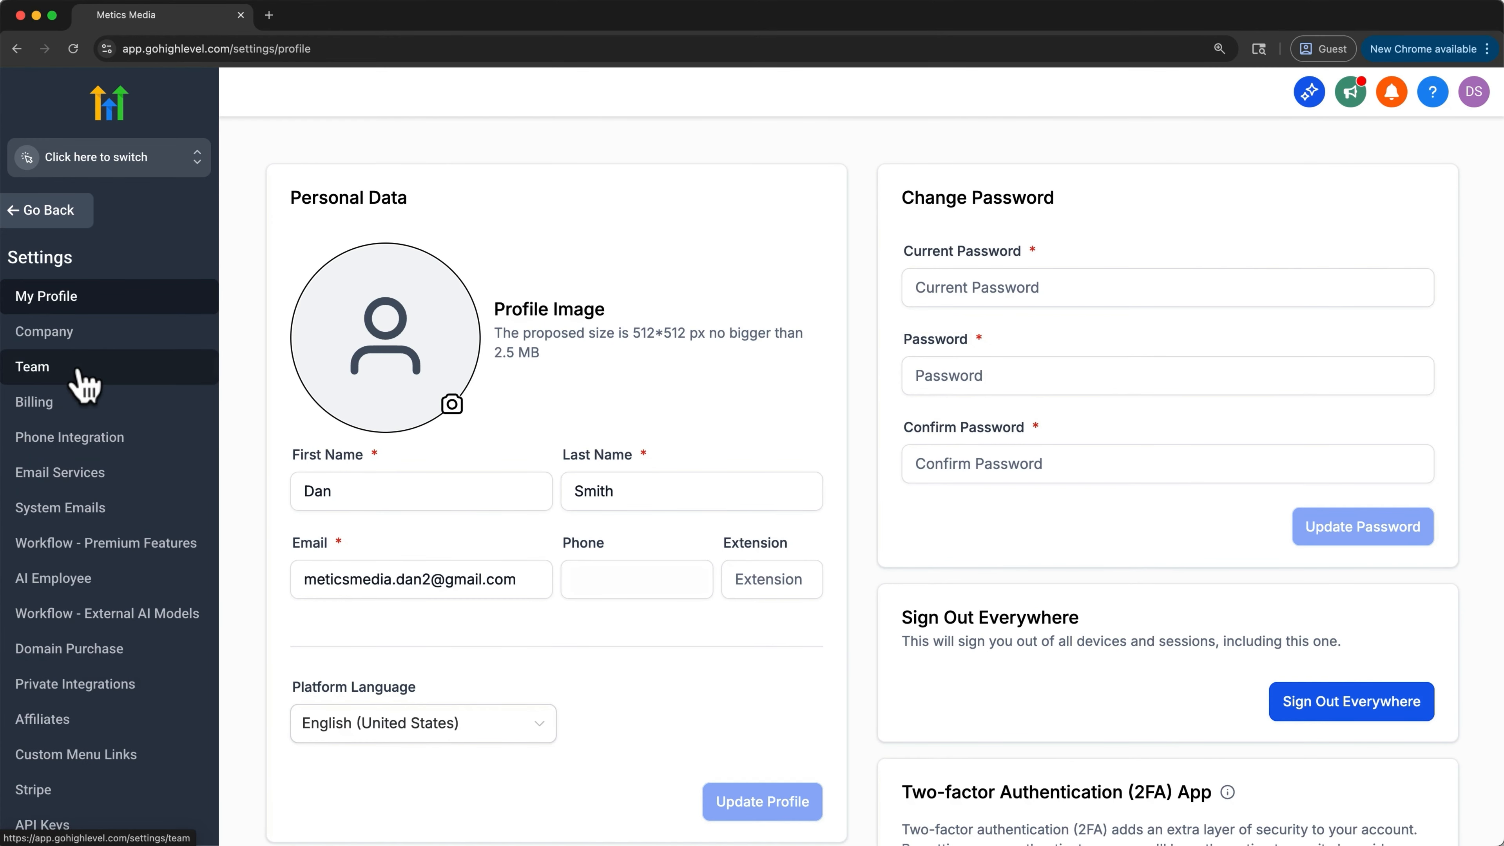
left_click(83, 386)
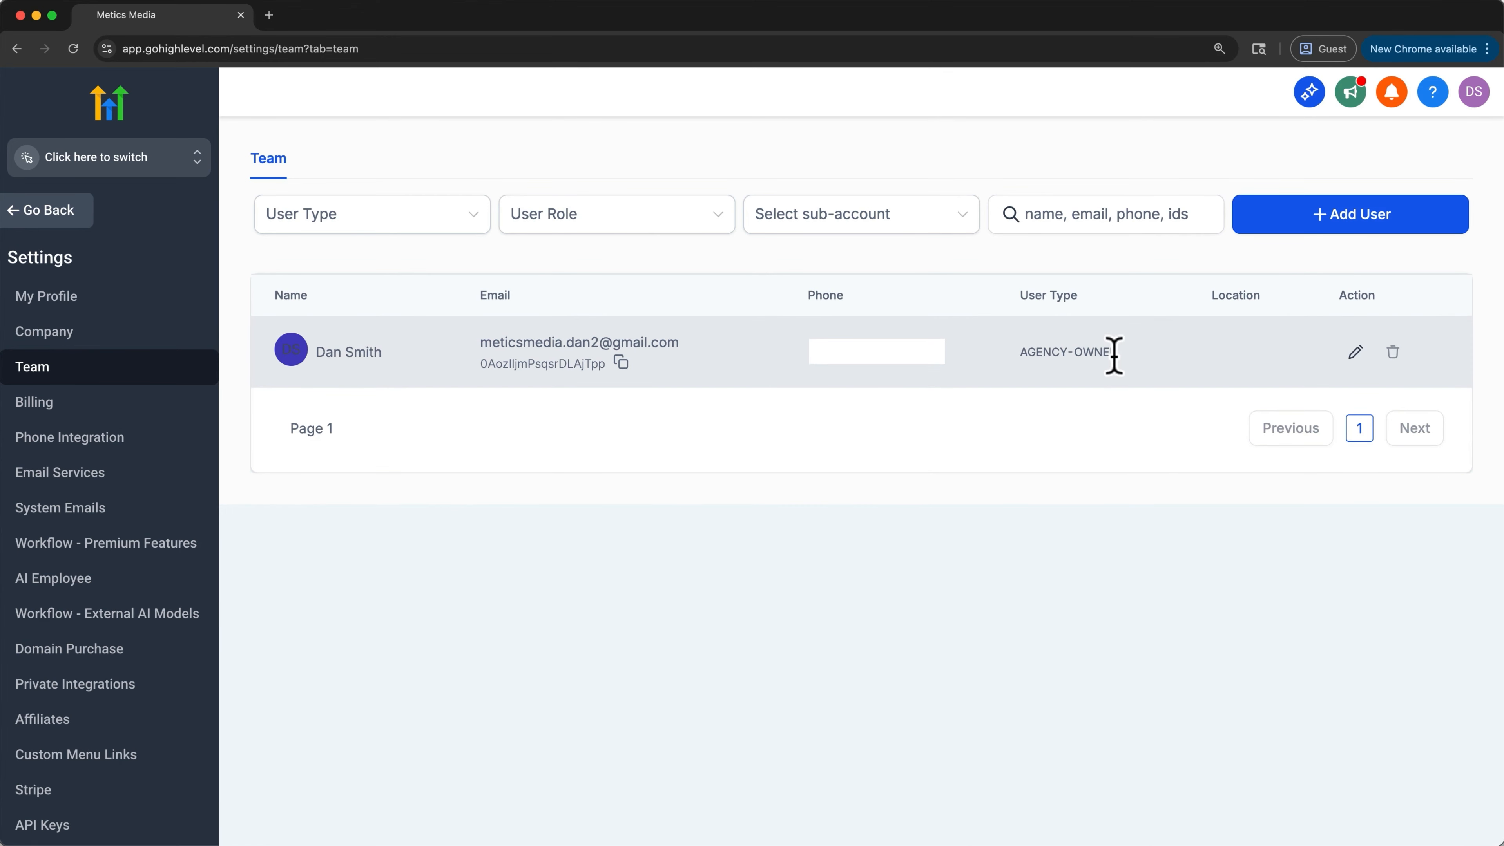
left_click(1356, 352)
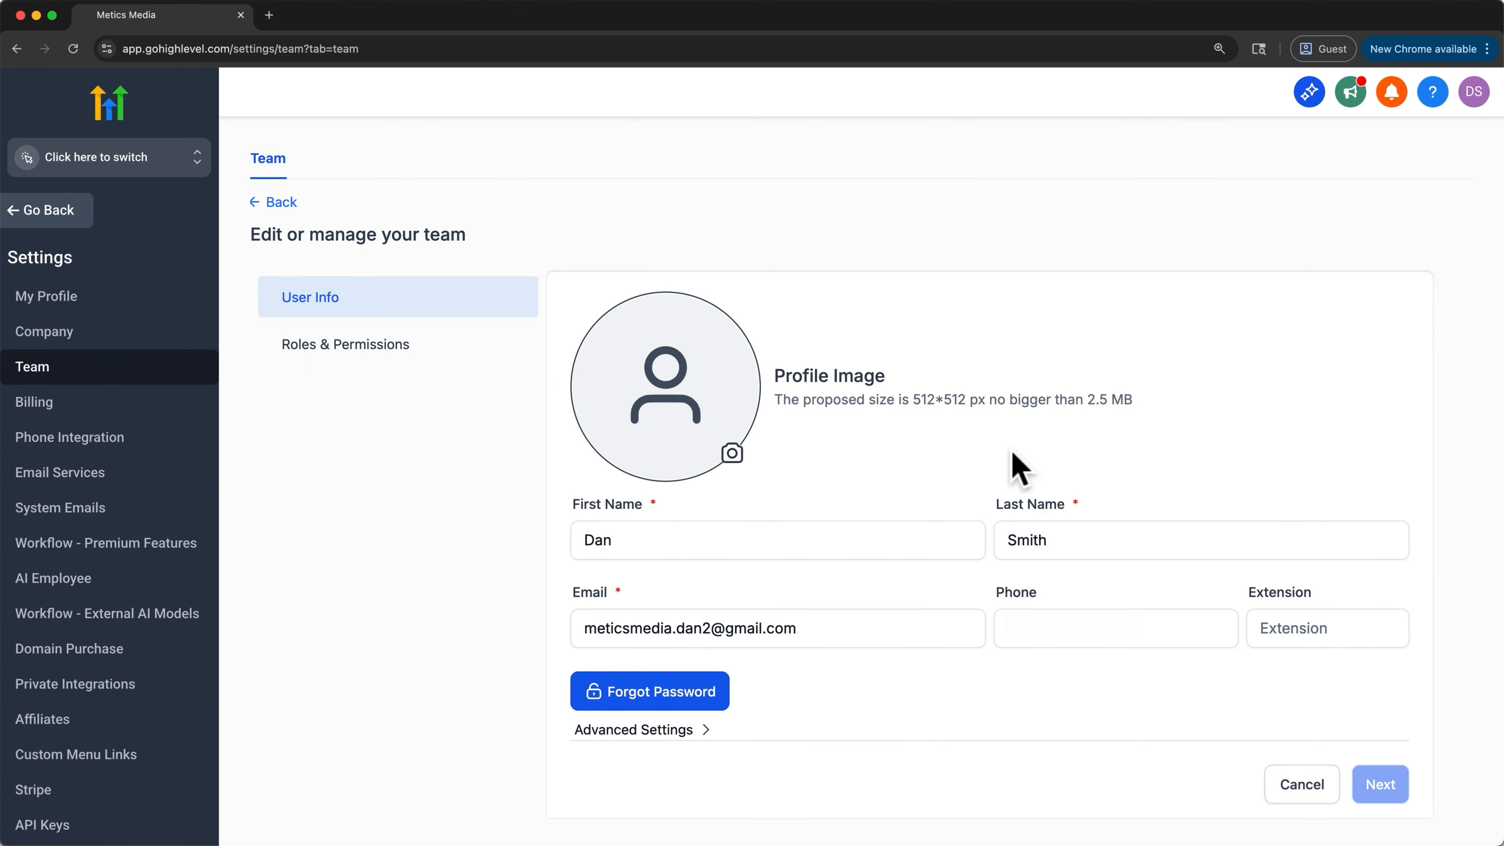
Step: Add the Metics Media sub-account to the agency owner's roles and permissions and save the change
left_click(419, 356)
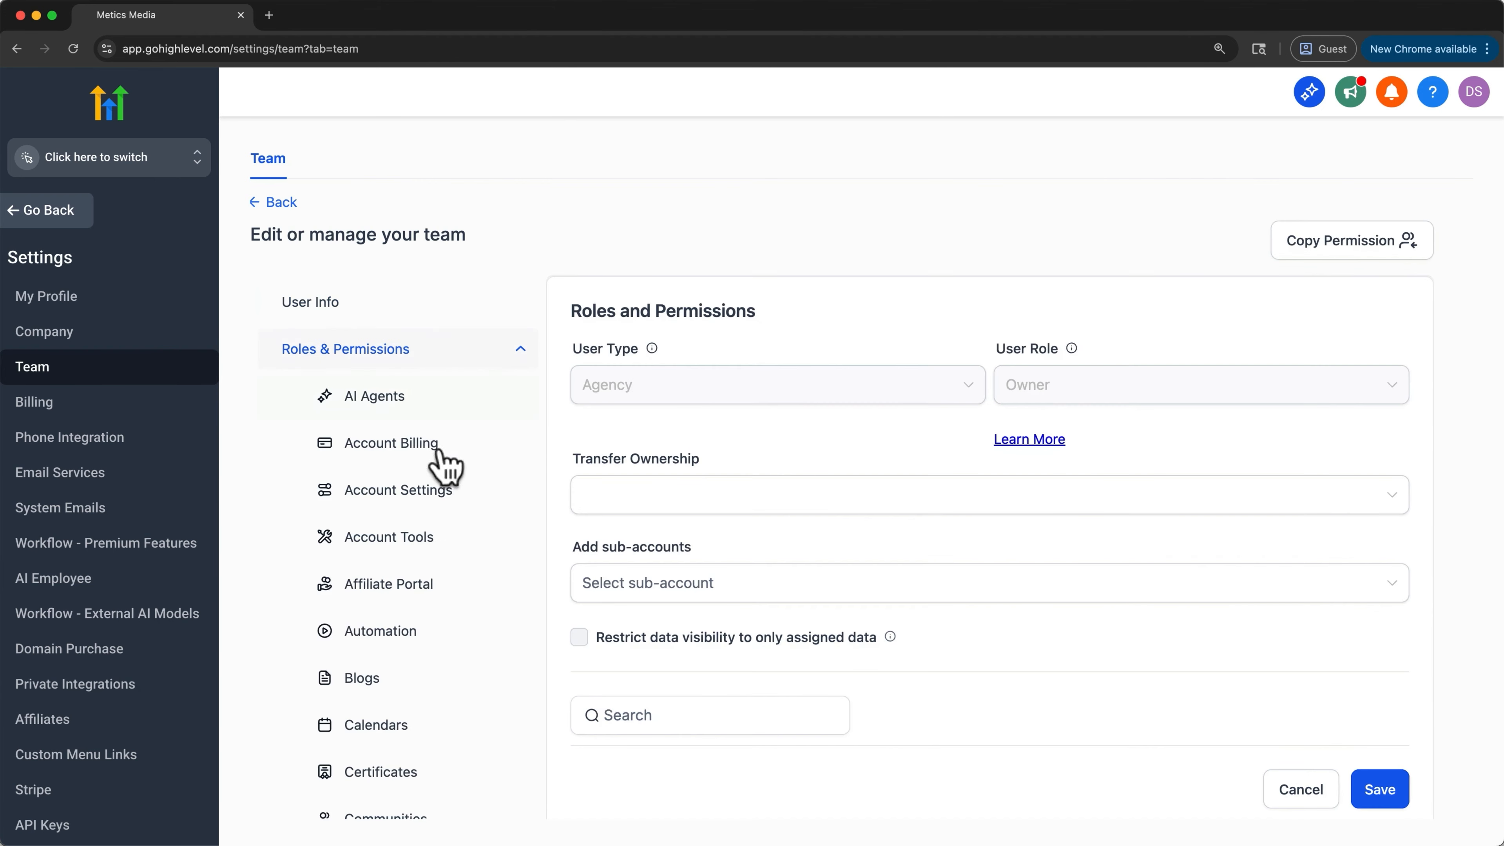
left_click(638, 586)
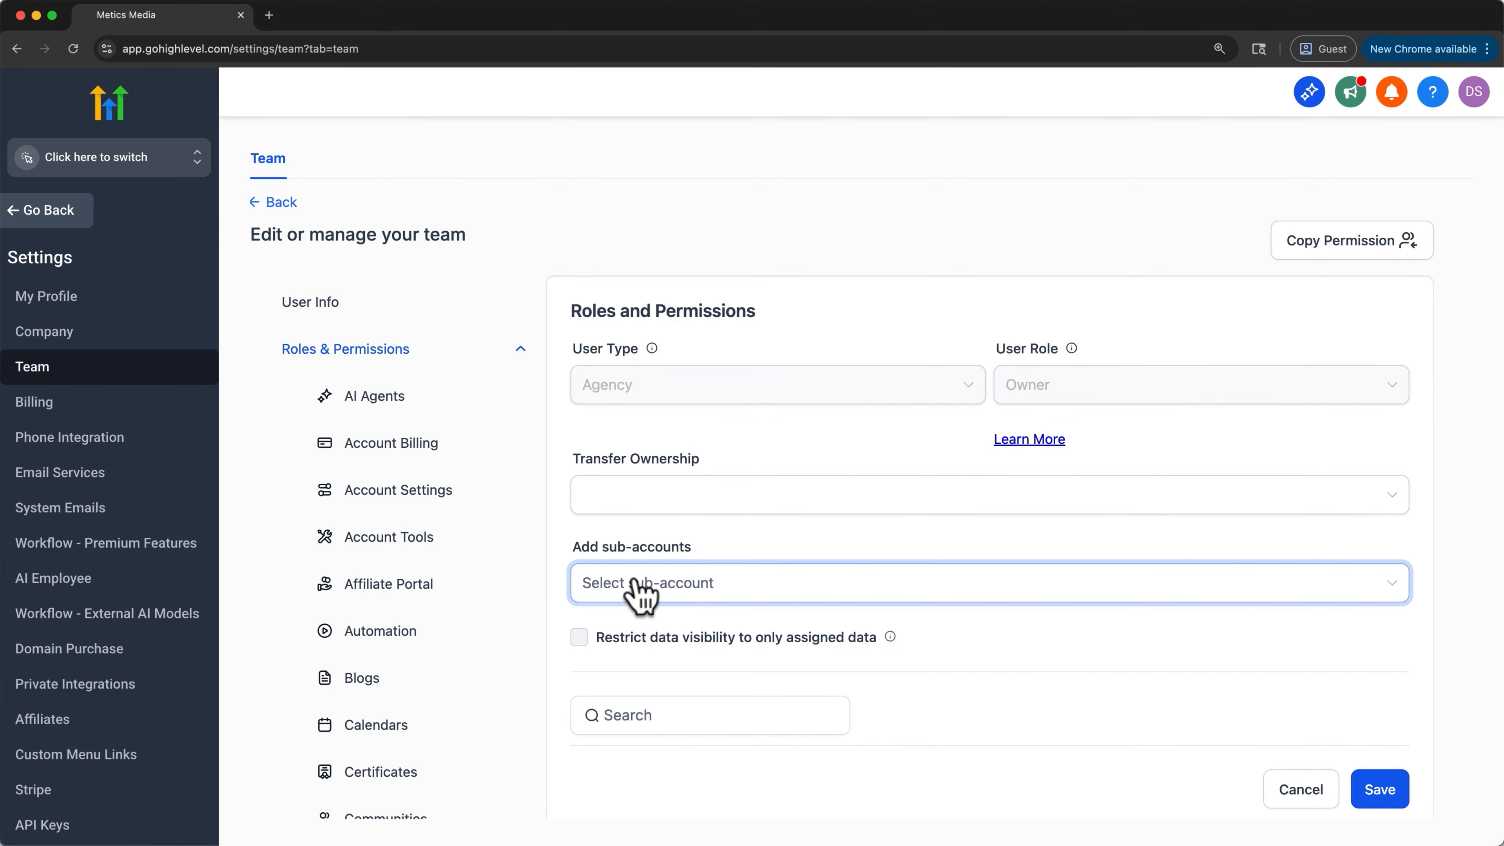
left_click(654, 632)
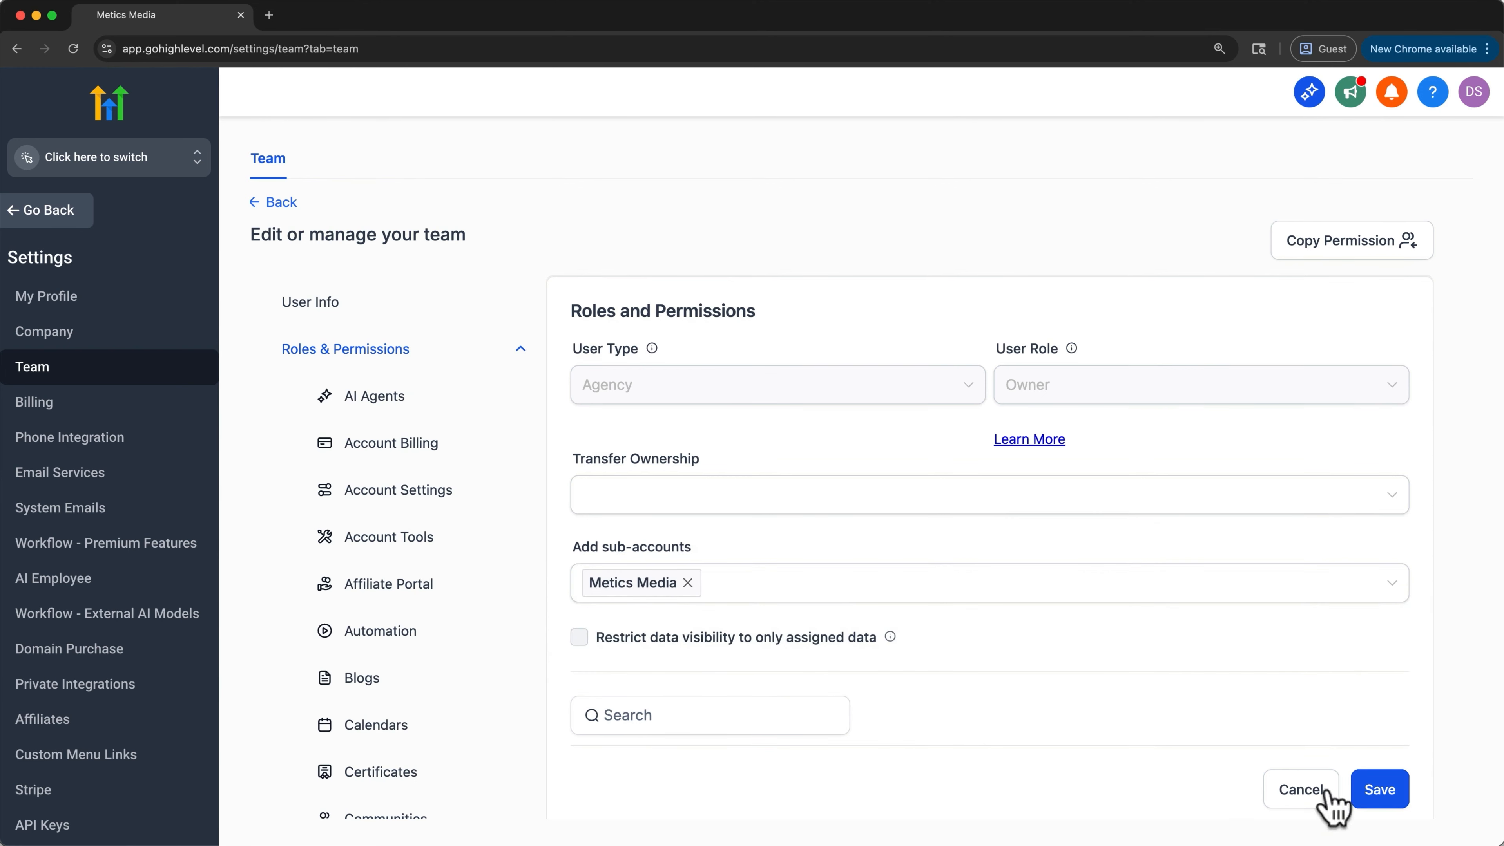
left_click(1360, 785)
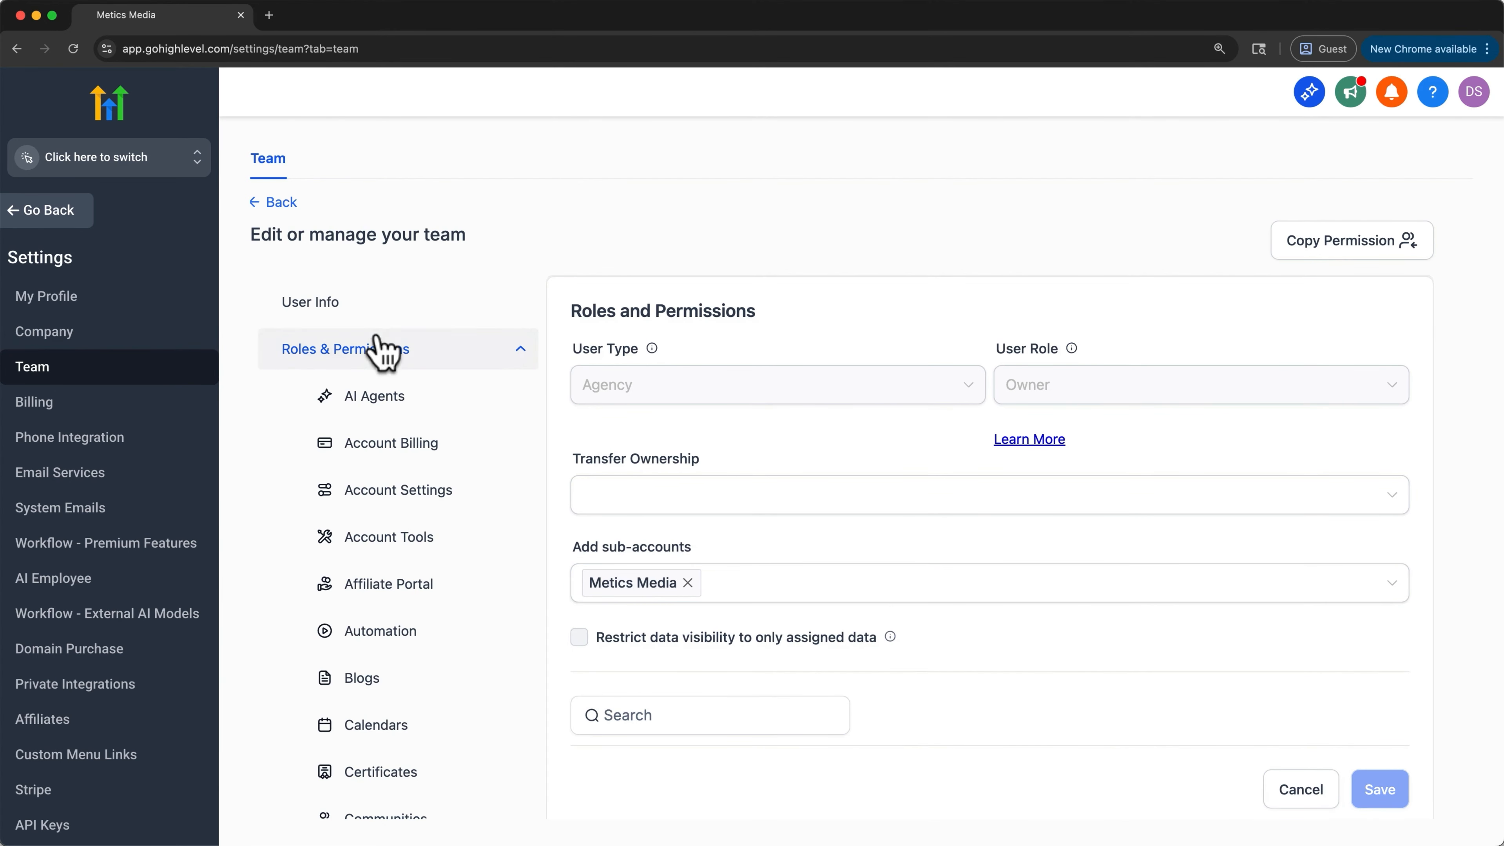
Step: Return to the Metics Media sub-account and start a new Personal Booking calendar from its calendar settings
left_click(178, 167)
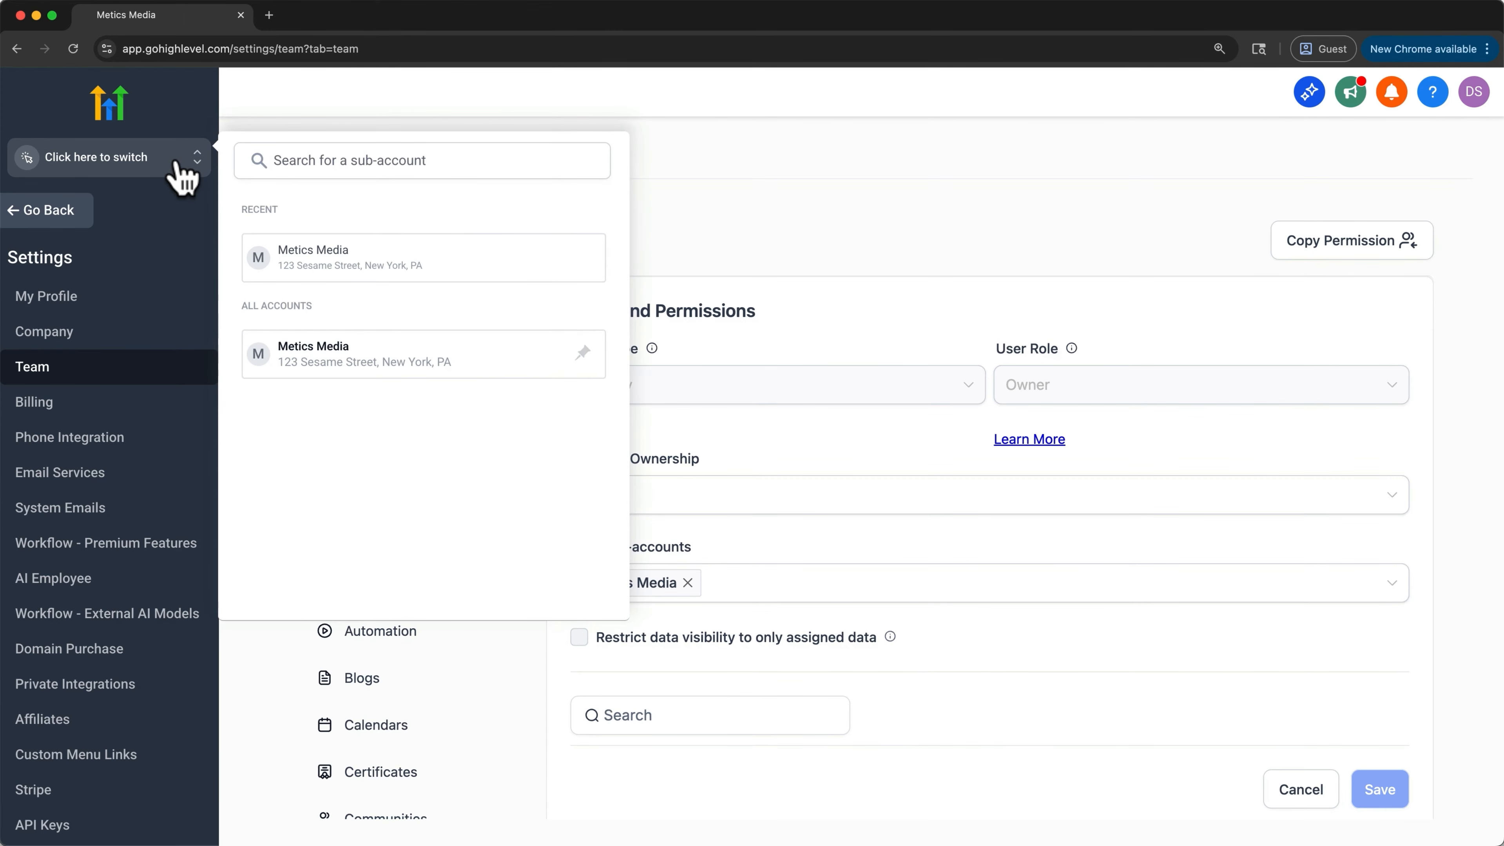
left_click(331, 259)
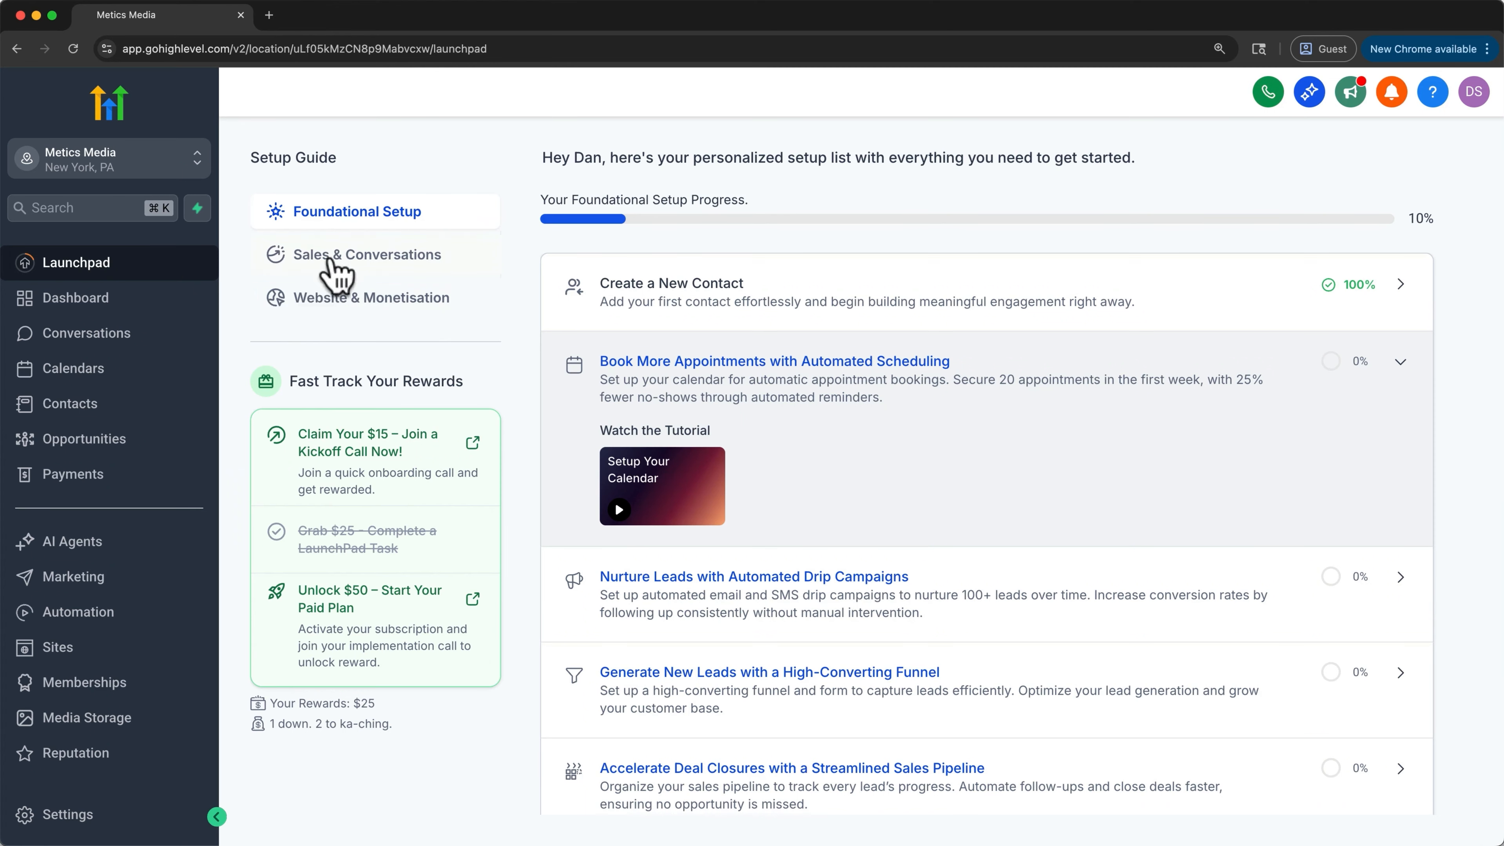
left_click(171, 377)
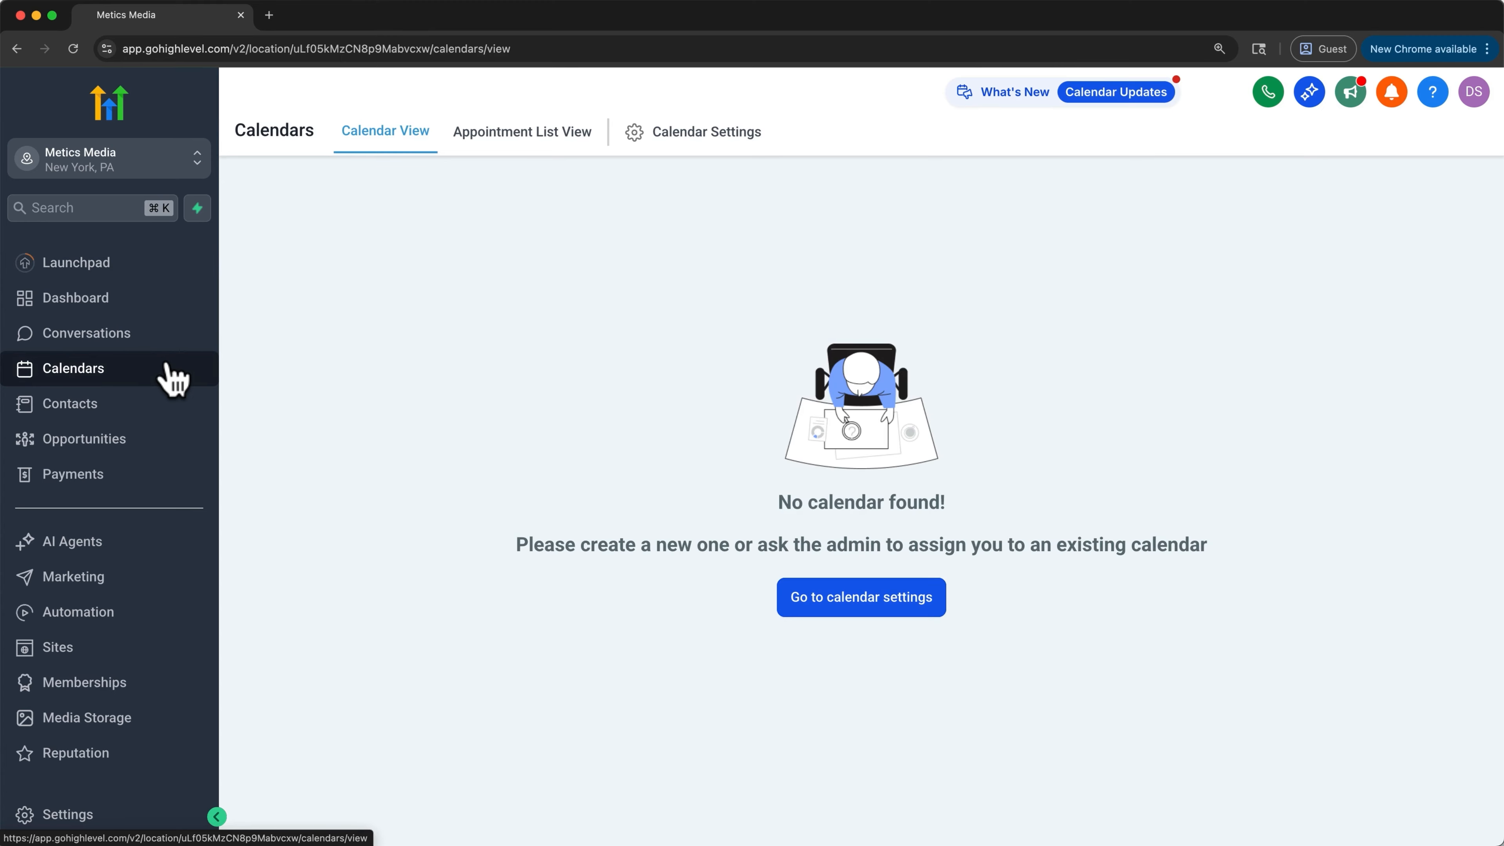
left_click(799, 608)
left_click(936, 659)
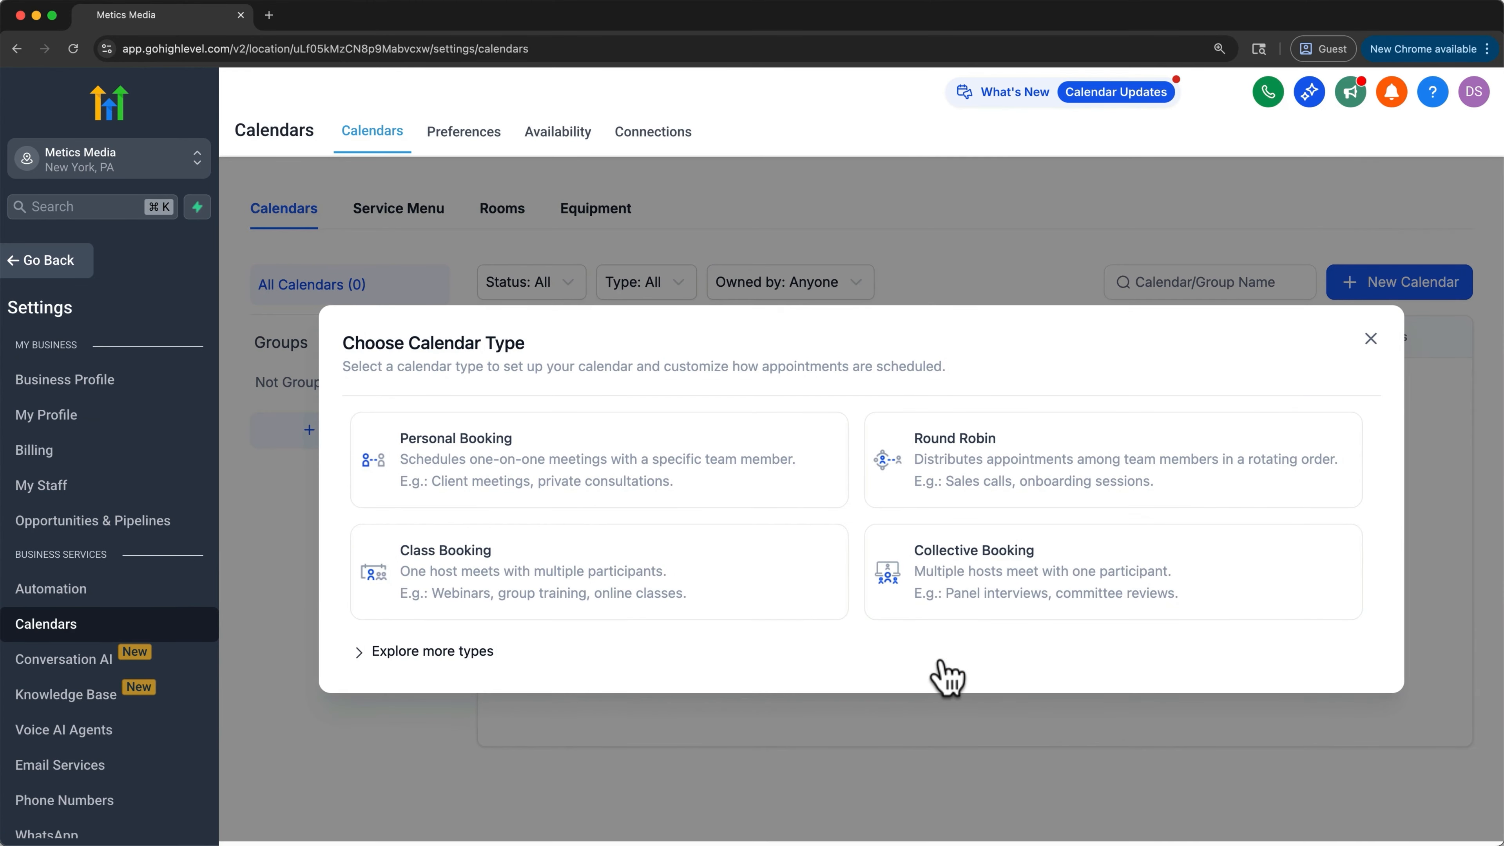
left_click(730, 497)
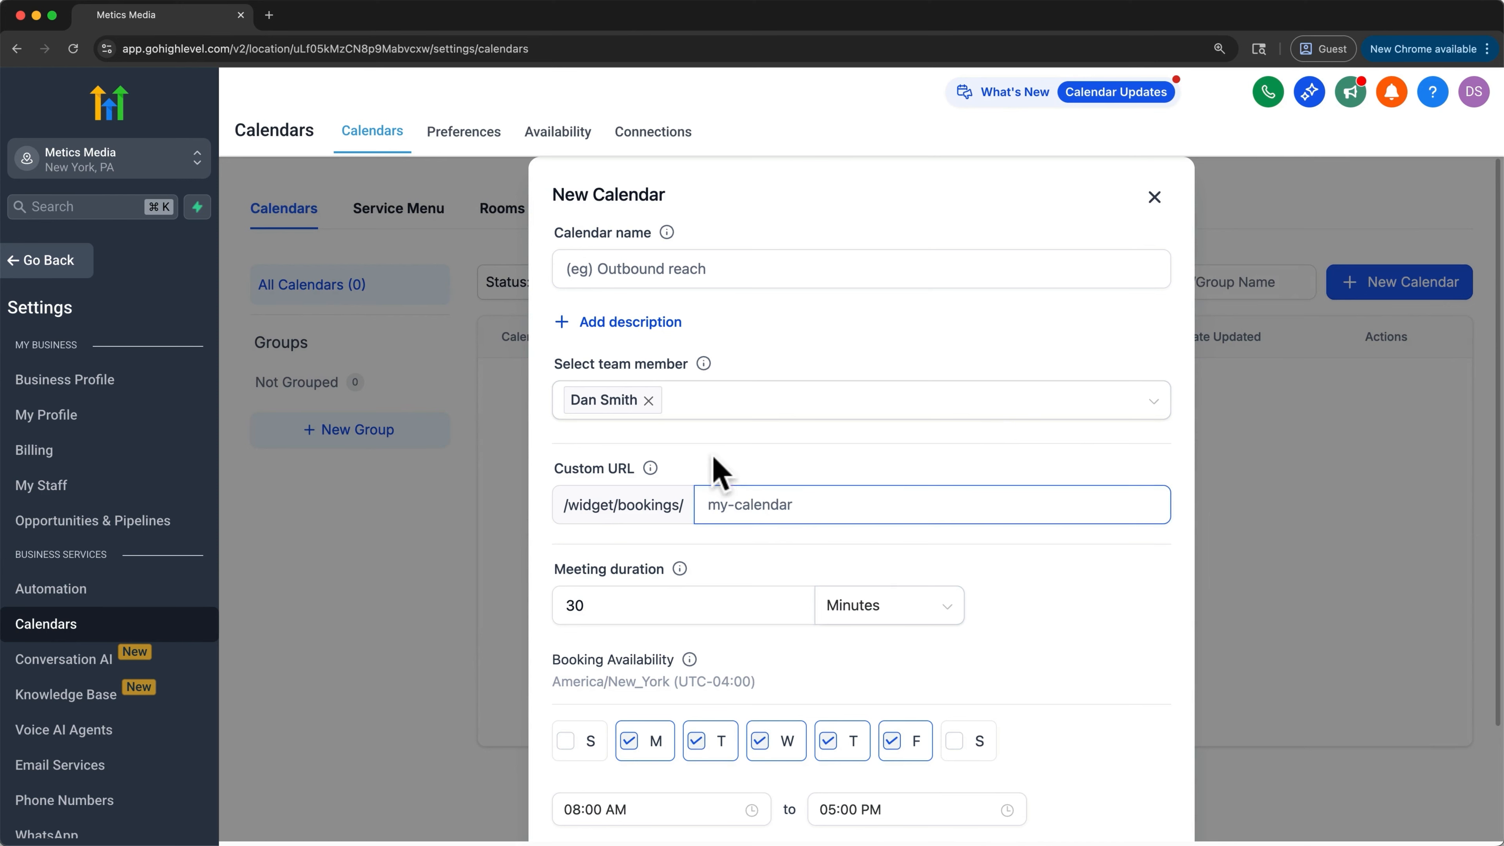
Step: Name the calendar Sponsorships and add the description "Discuss sponsorship opportunities and pricing."
mouse_move(704, 365)
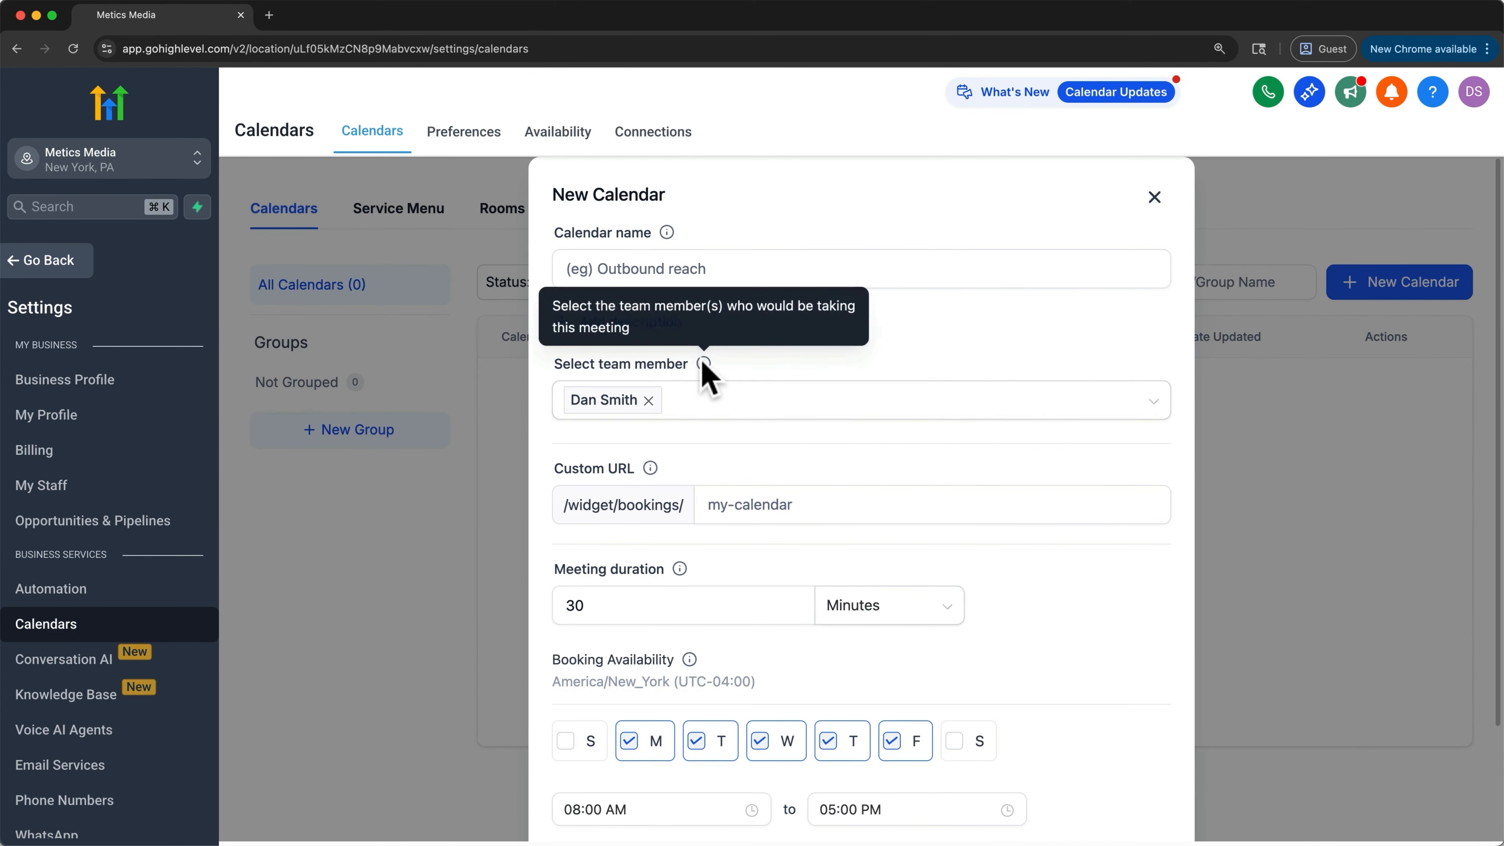
left_click(763, 269)
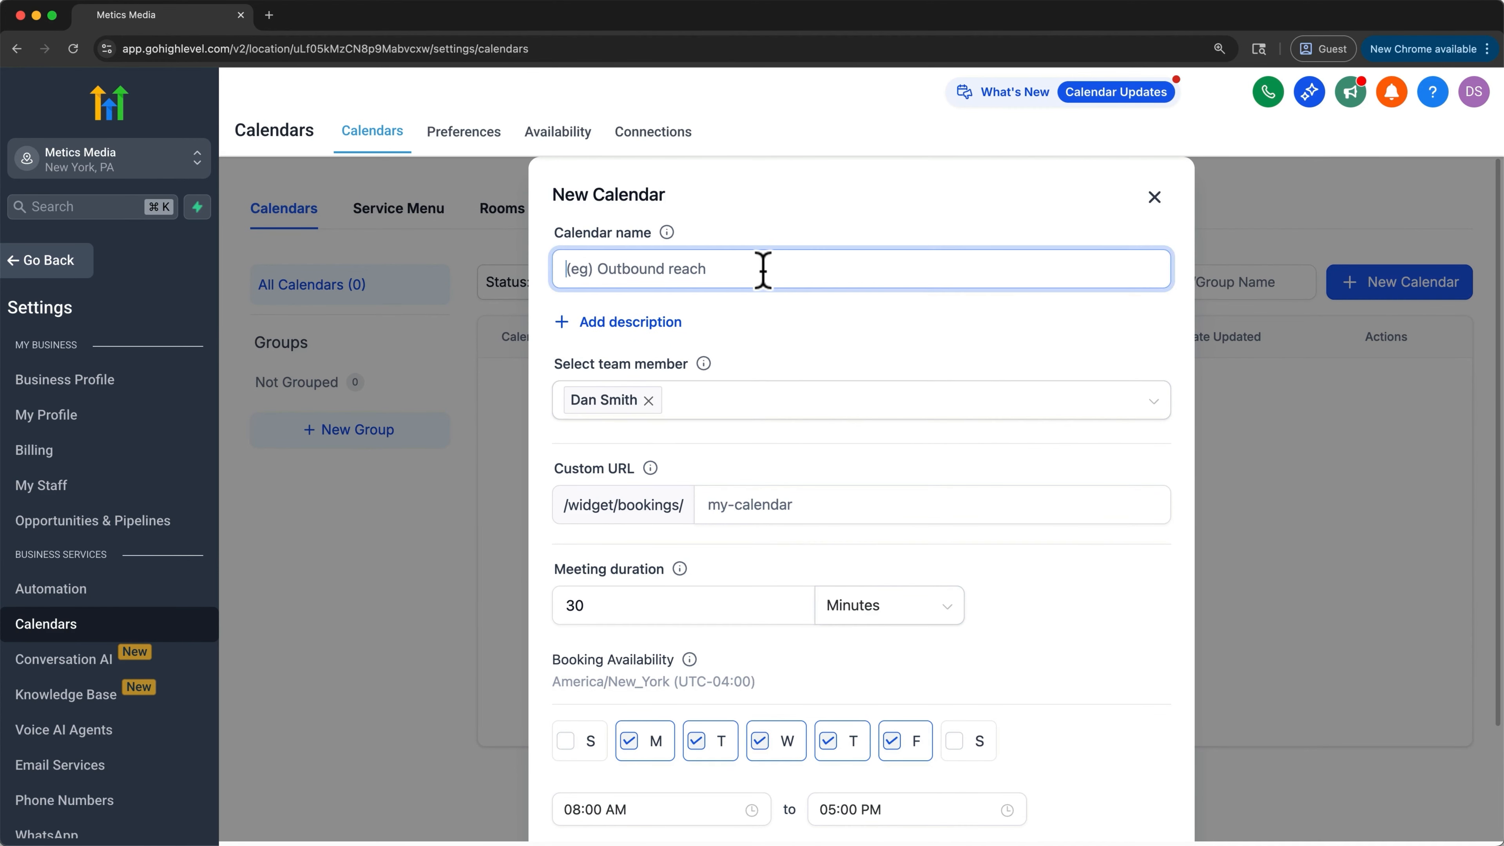
type("Sponsorships")
left_click(675, 325)
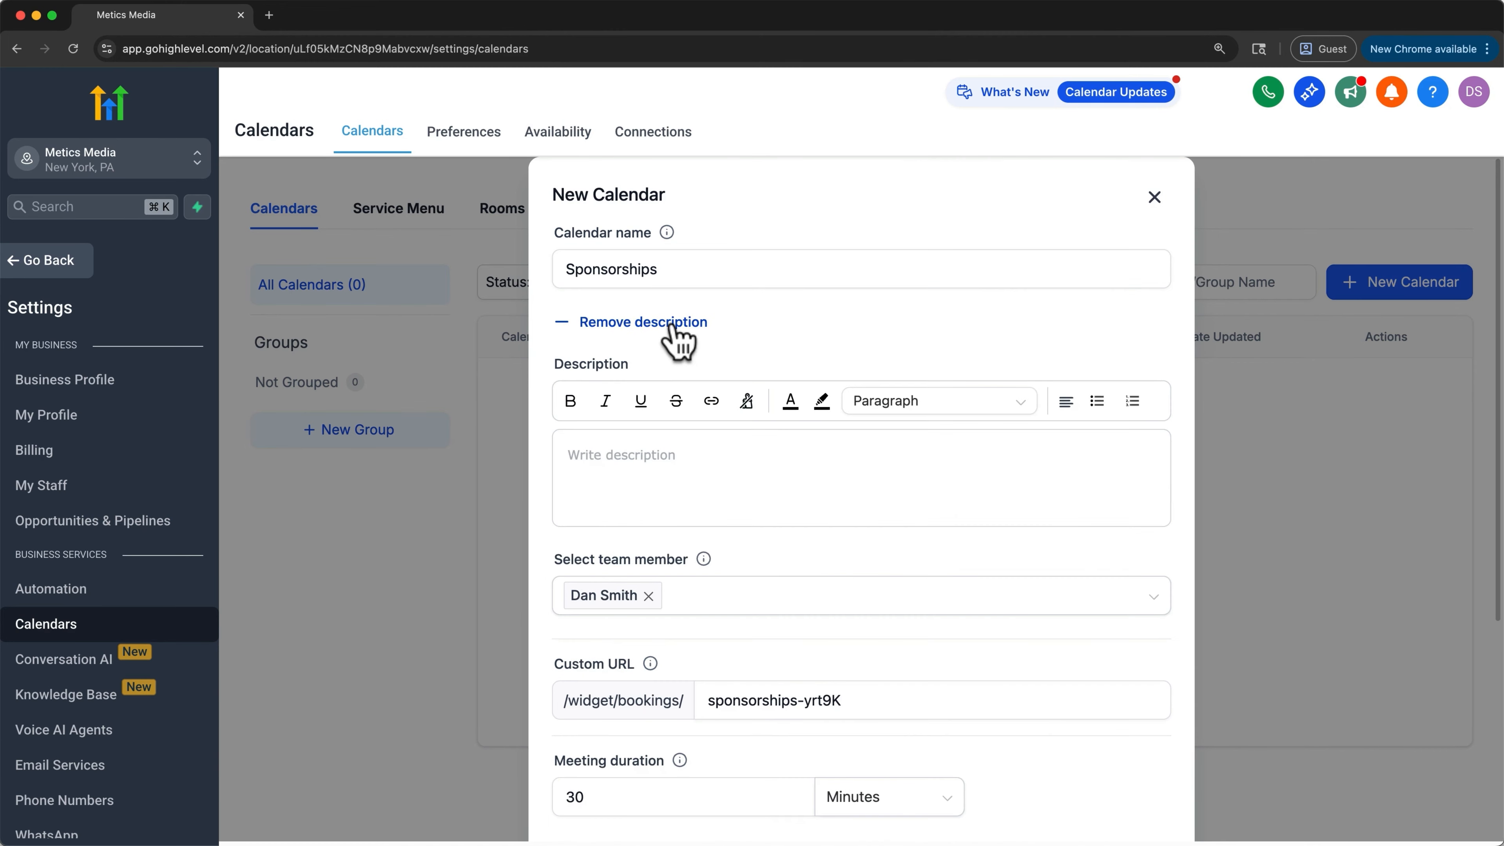
left_click(793, 469)
type("Discuss sponsorship opportunities and pricing.")
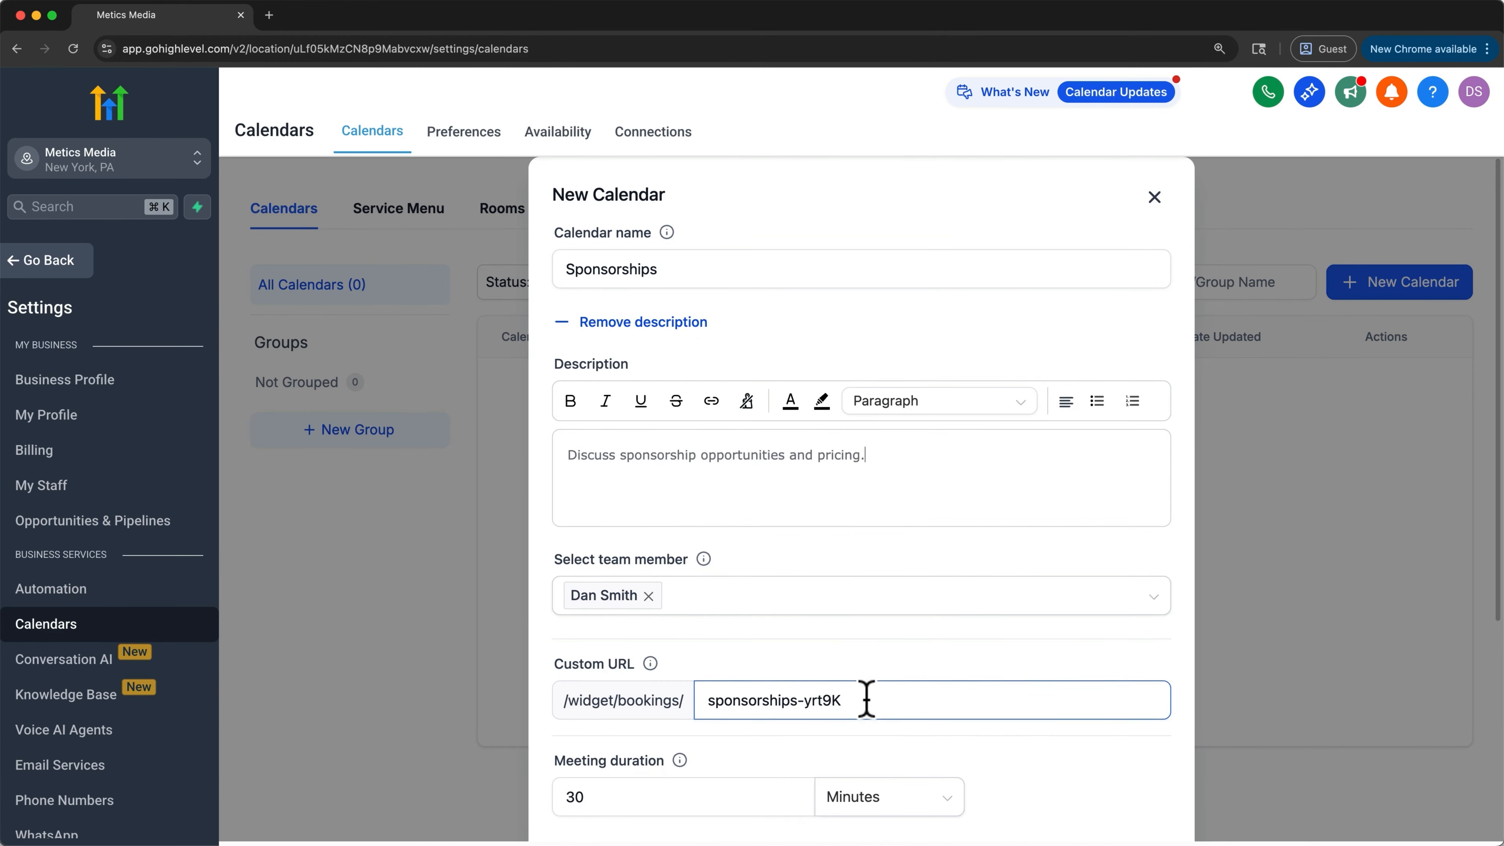
Step: Set the calendar's custom URL ending to sponsorships-pod-metics and confirm creation of the calendar
left_click(866, 699)
key("BackSpace")
key("BackSpace")
key("BackSpace")
key("BackSpace")
key("BackSpace")
type("pod-metics")
scroll(866, 700, "down", 5)
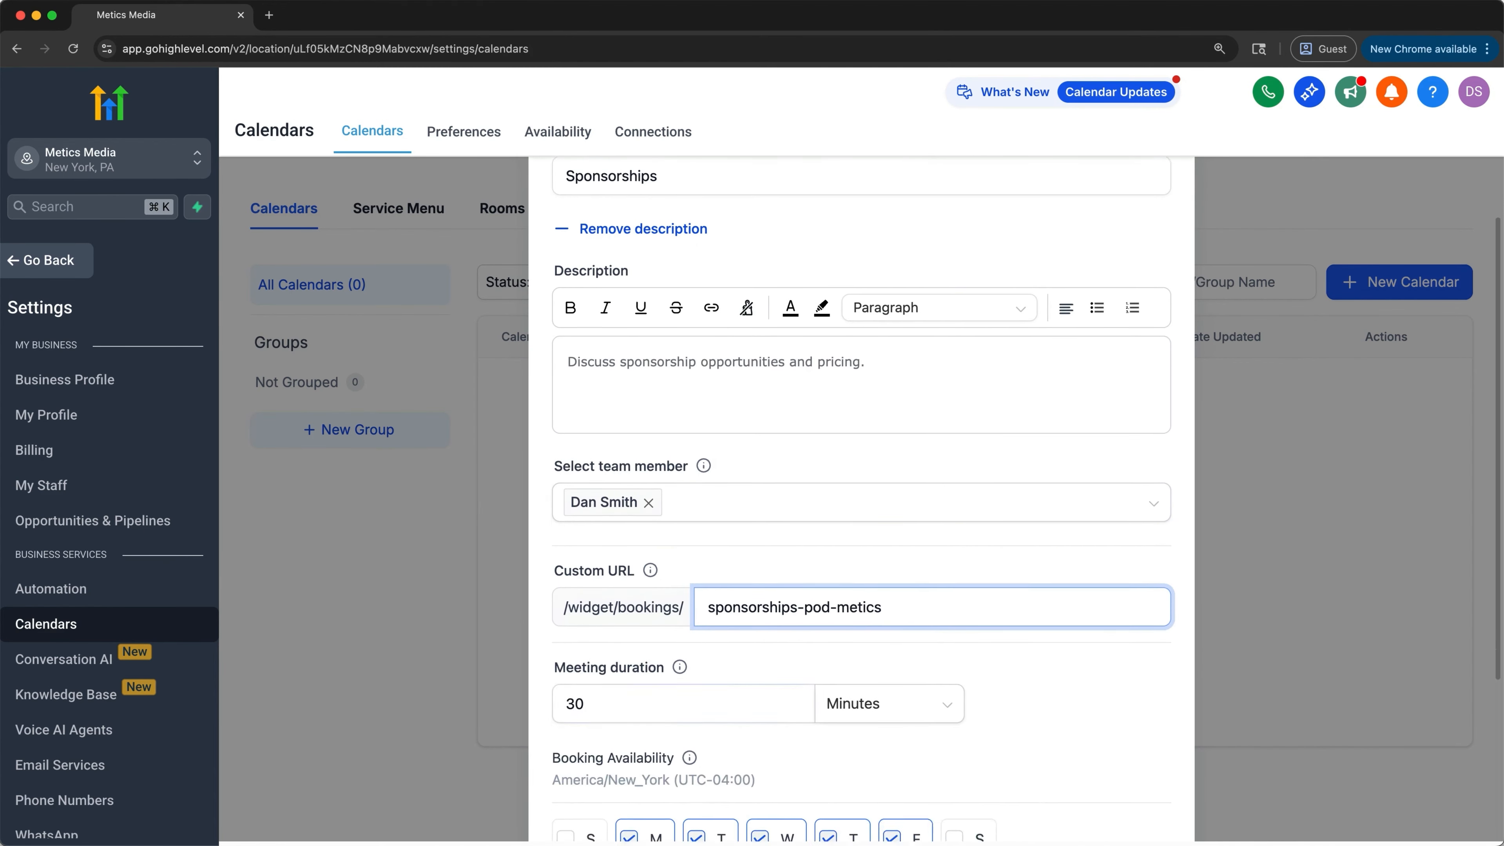
scroll(861, 498, "down", 2)
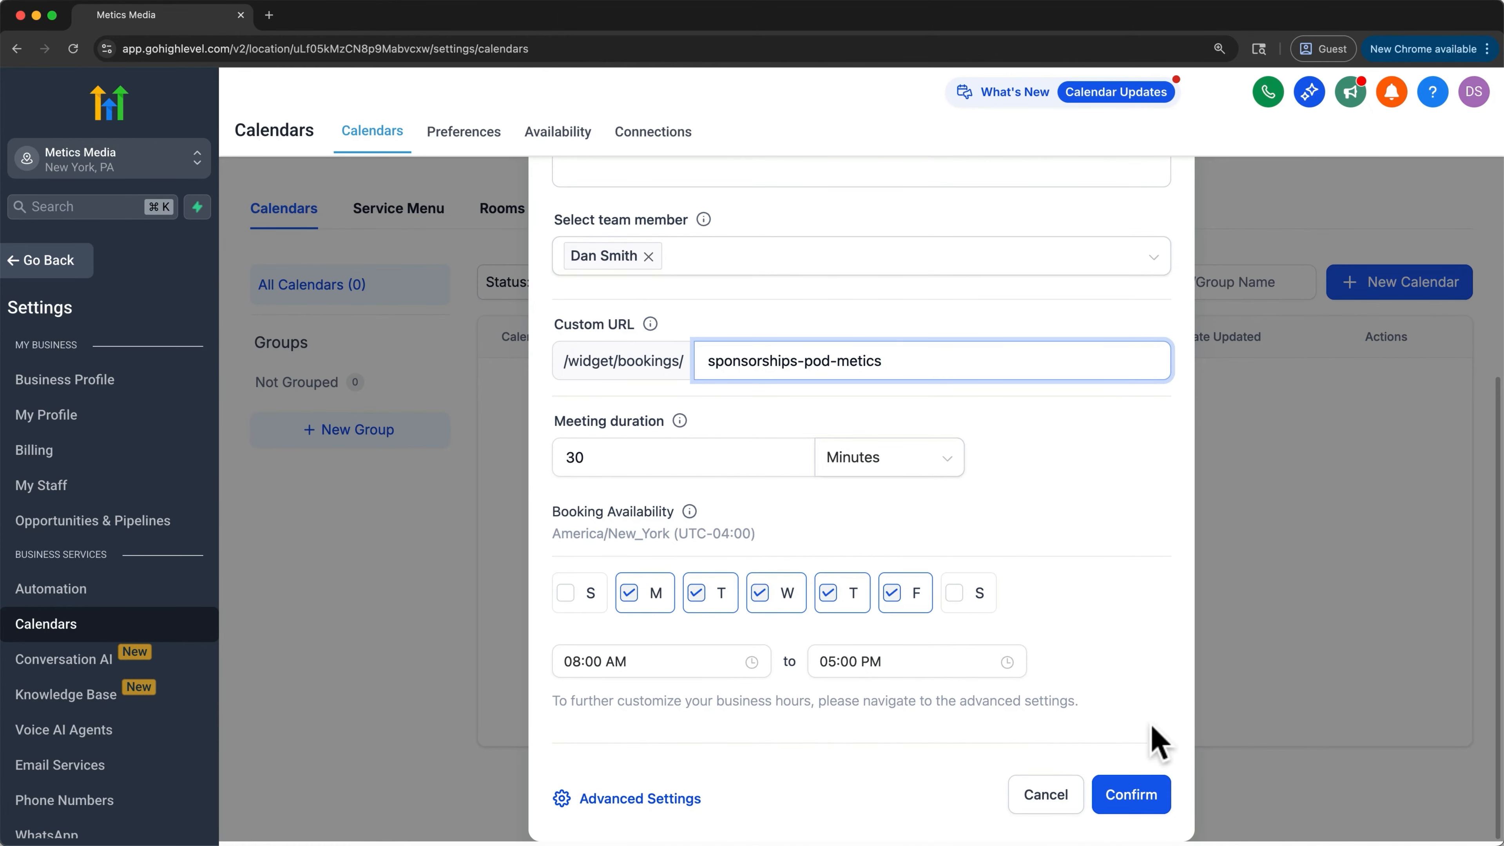
left_click(1131, 795)
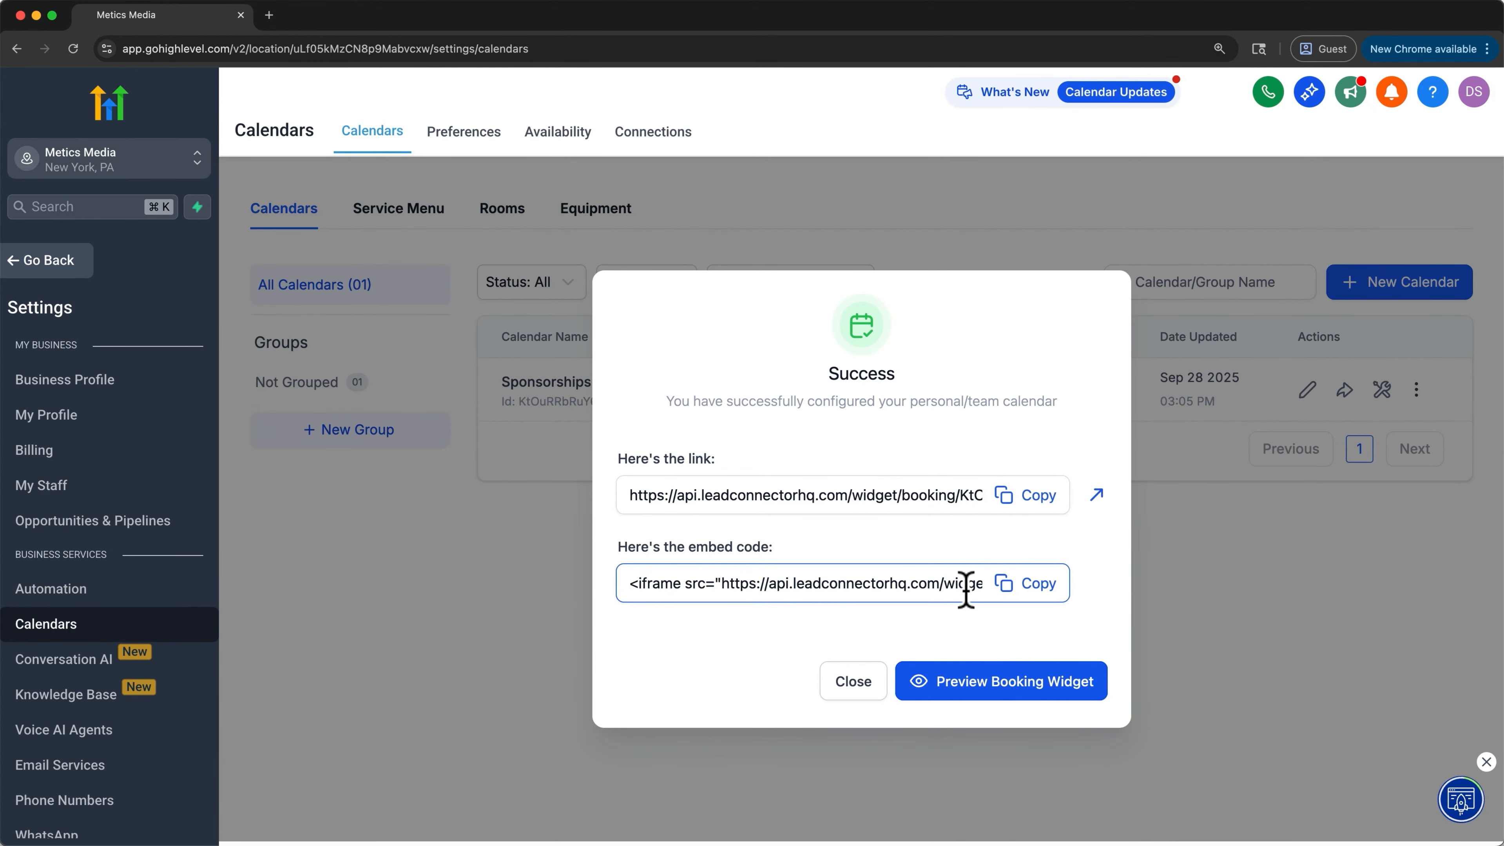
Step: Preview the booking widget, schedule a test meeting for September 30, 2025 at 10:00 AM with the attendee's contact details, and close the preview and success dialog
left_click(1041, 688)
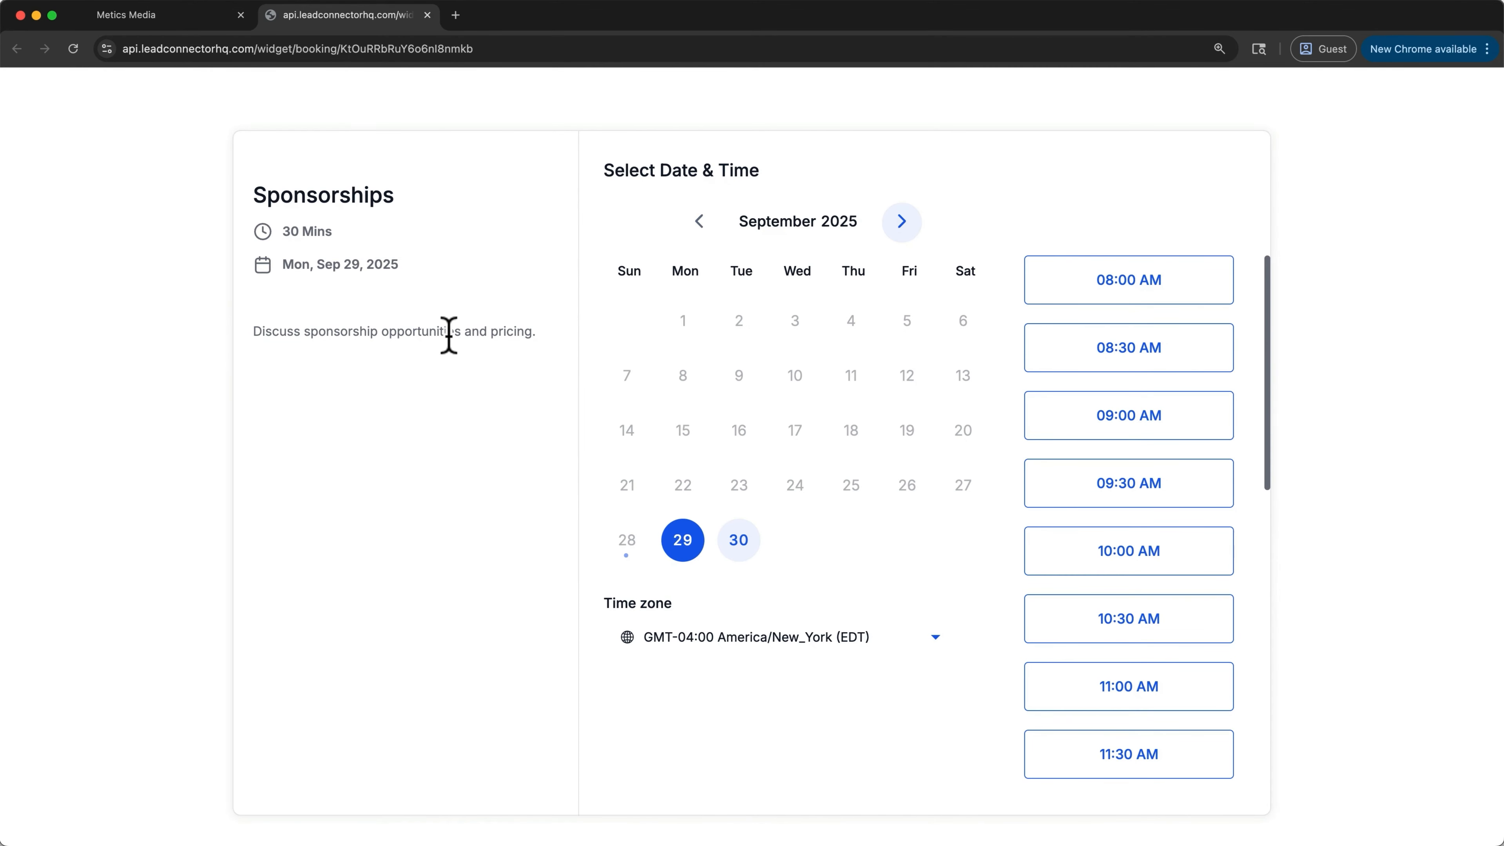
left_click(736, 546)
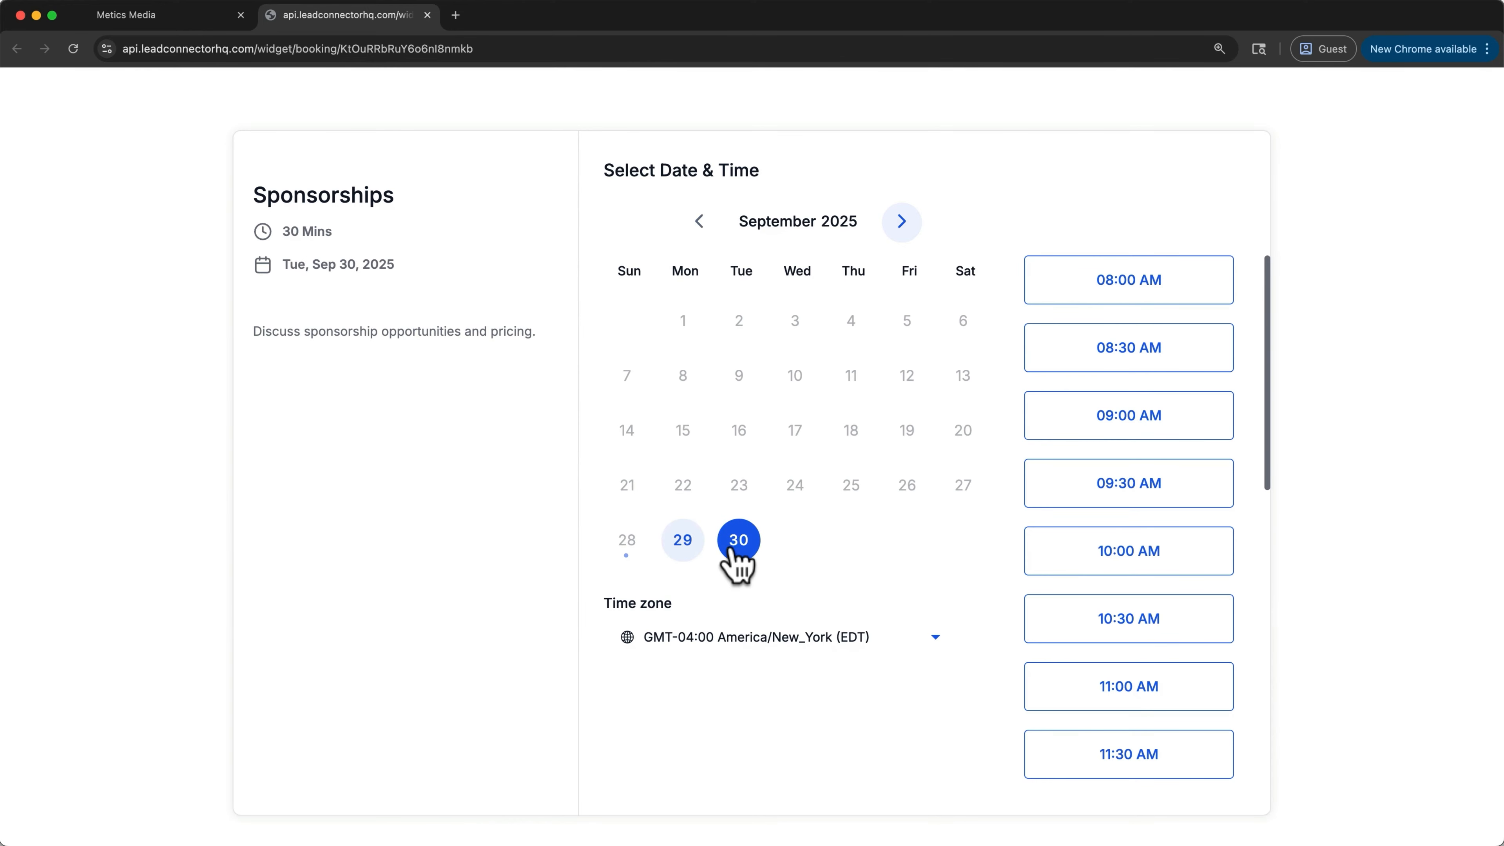
left_click(1084, 561)
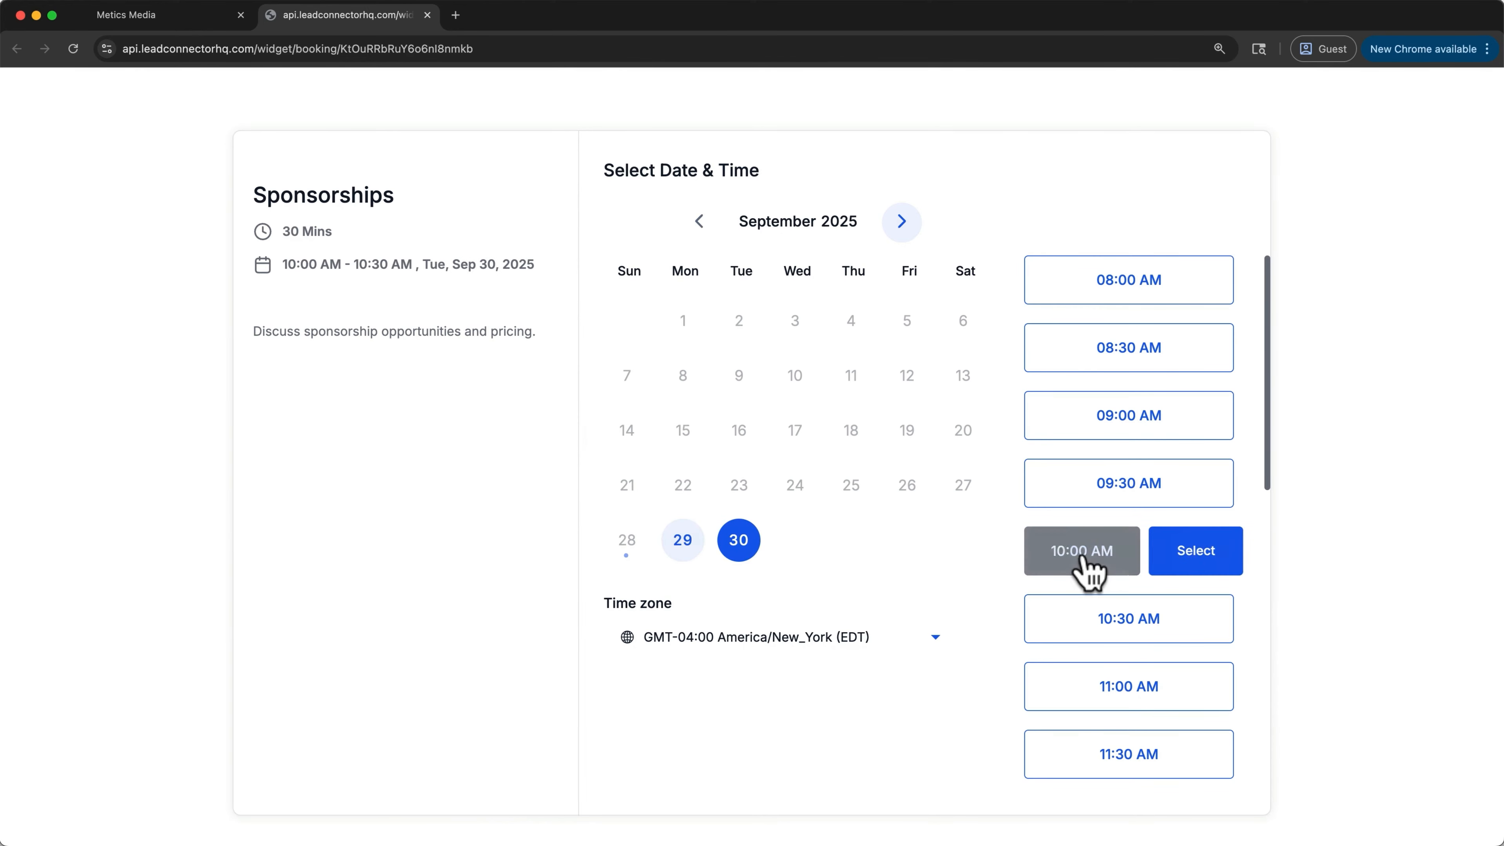
left_click(1178, 562)
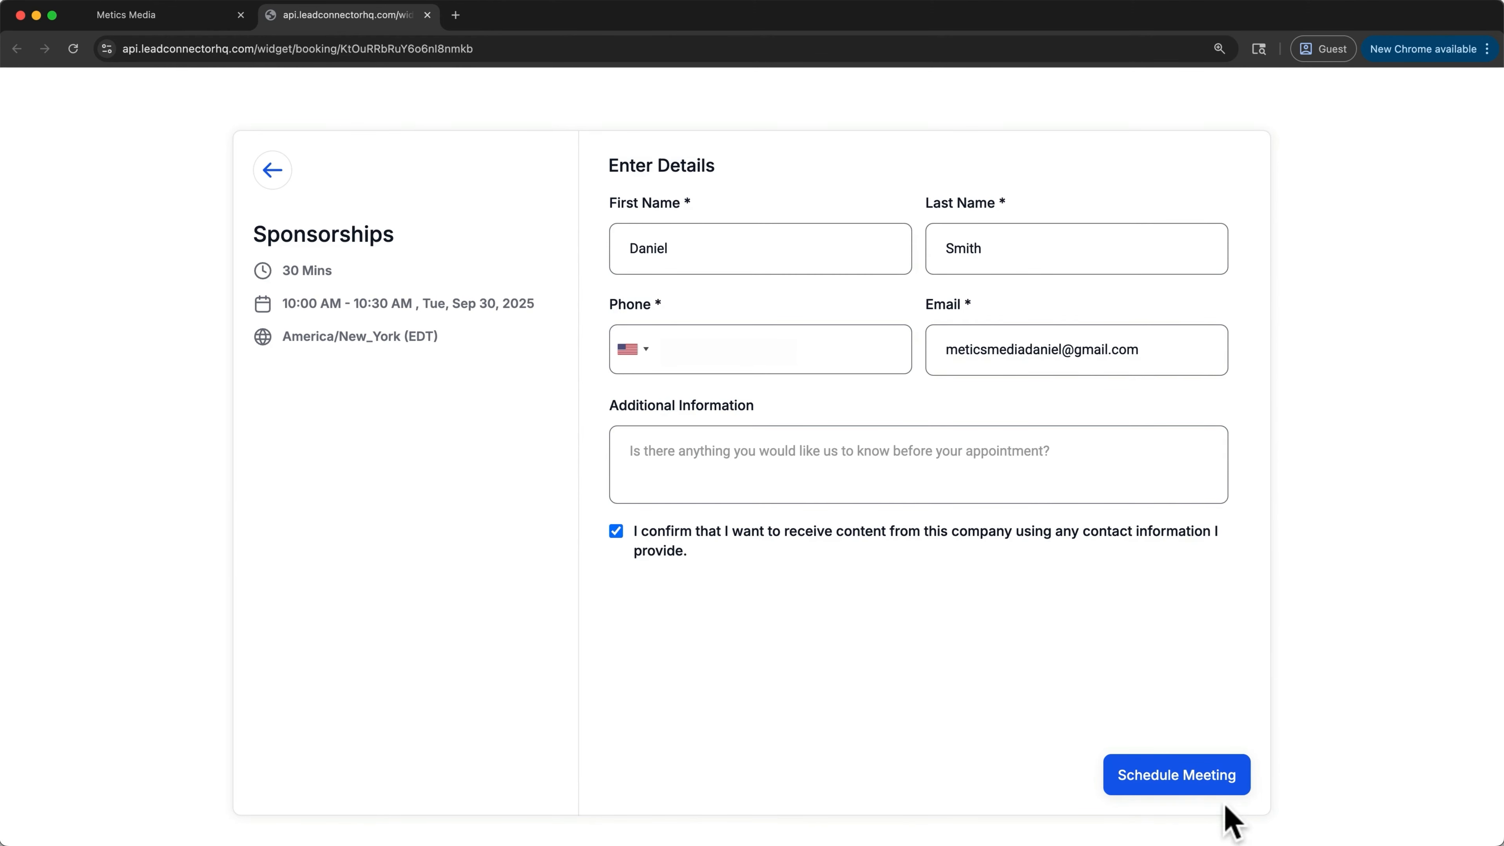
left_click(1211, 783)
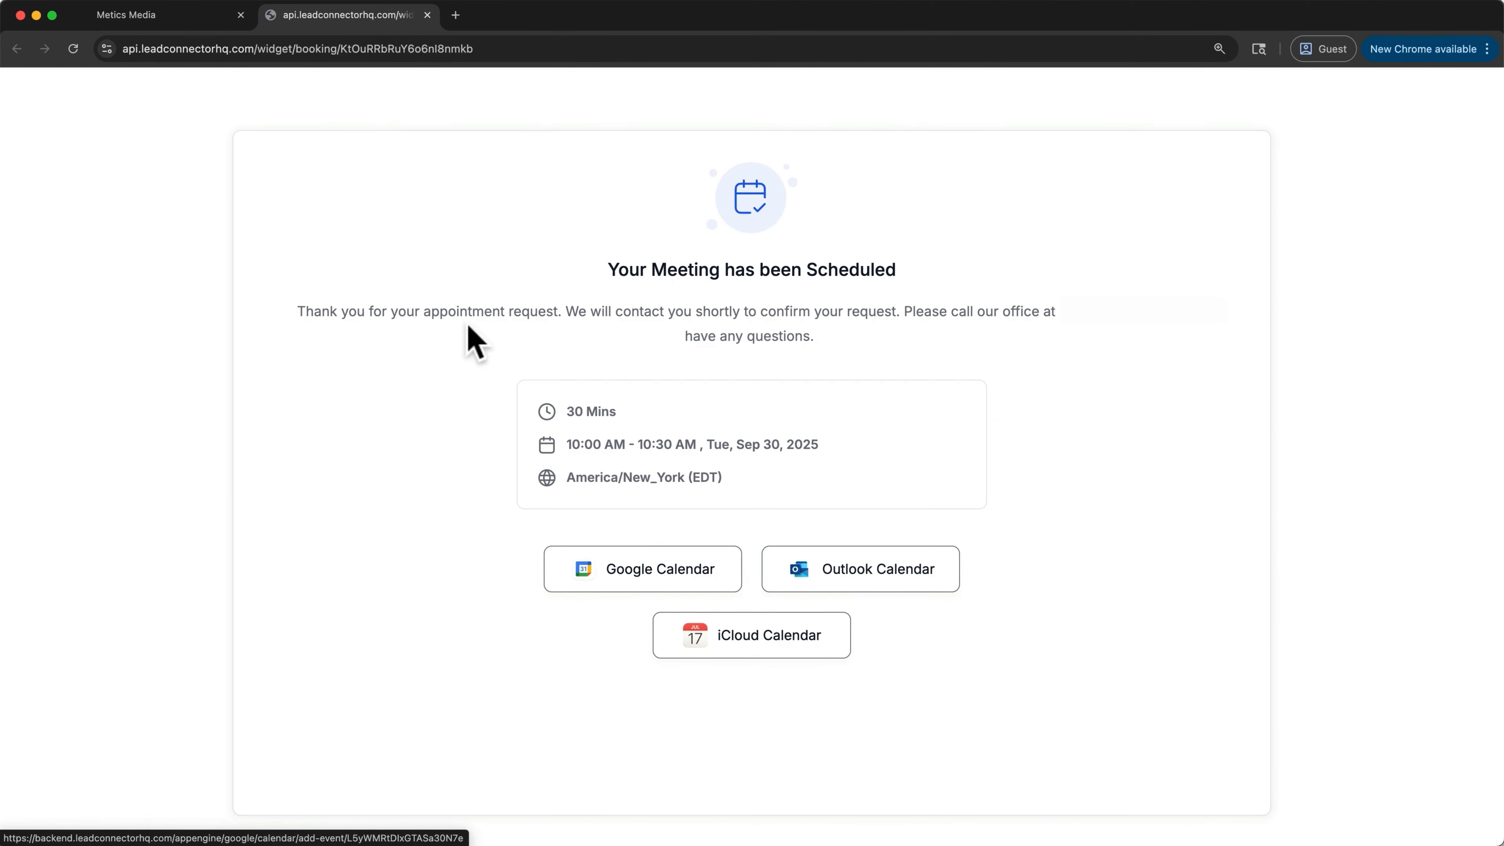
left_click(426, 15)
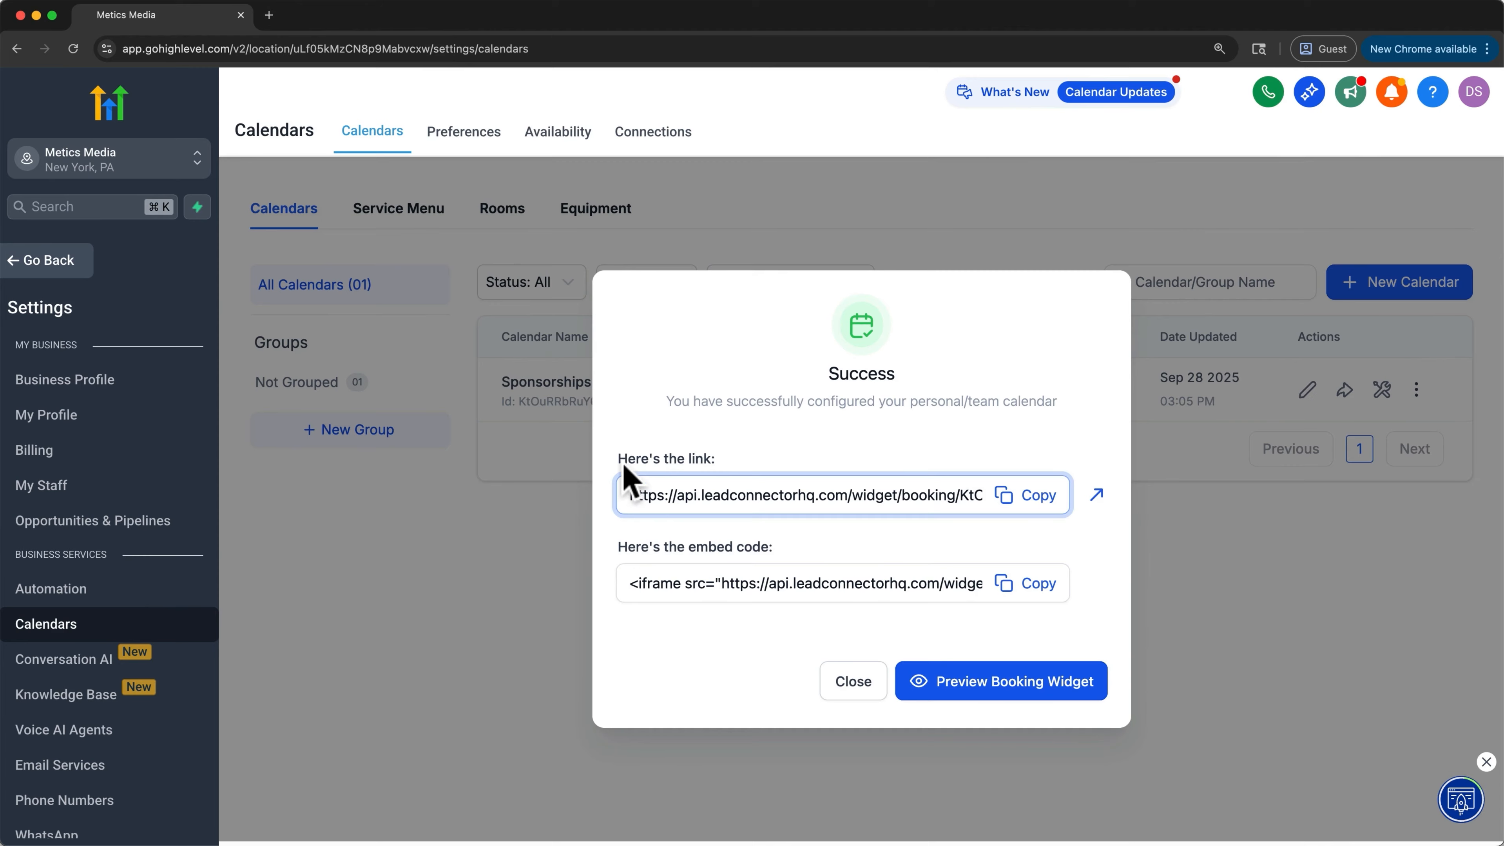
left_click(848, 684)
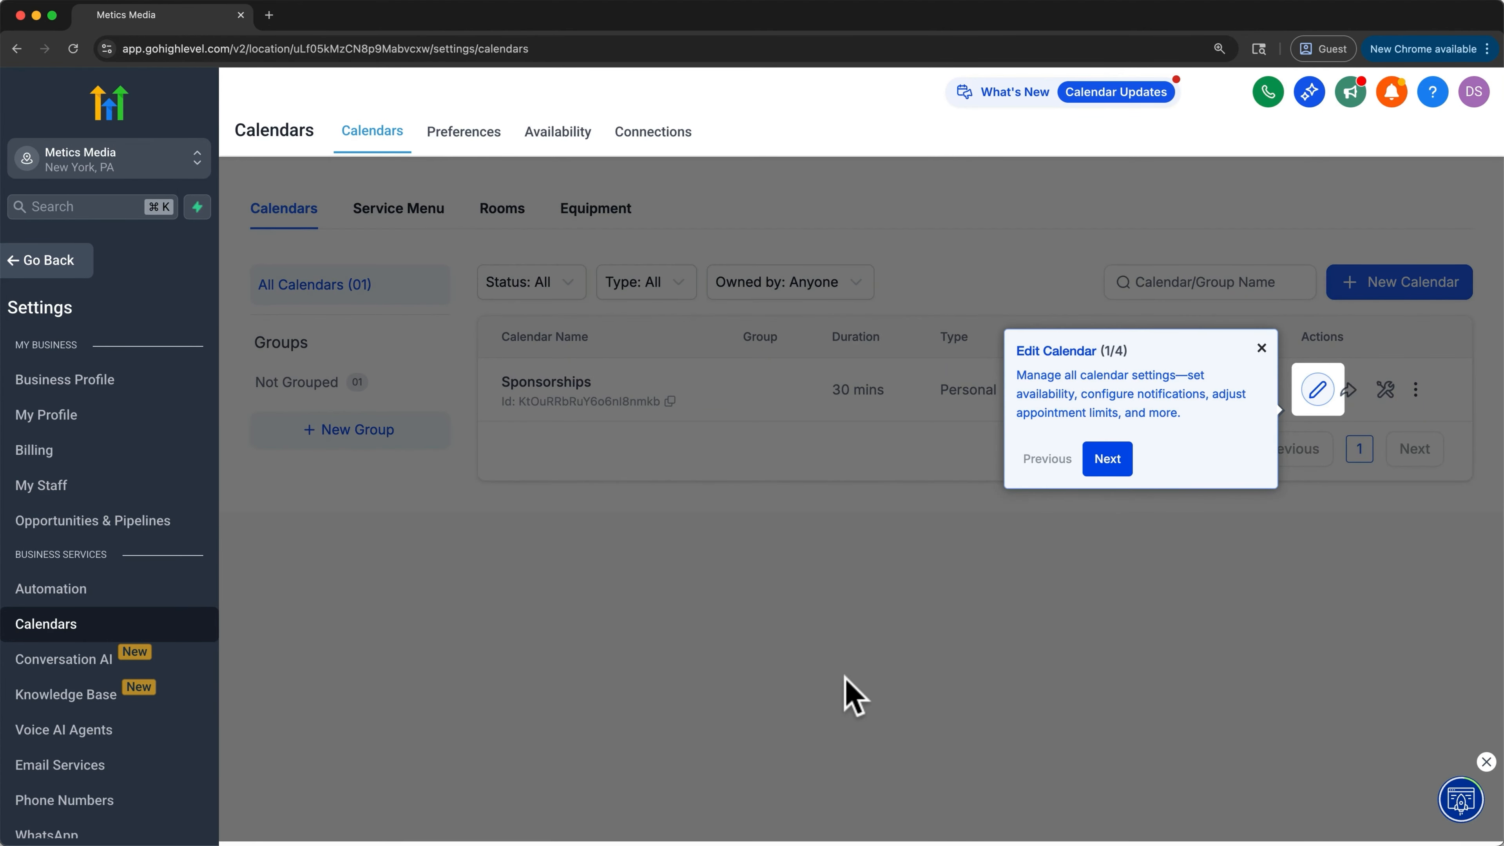
Step: Go through the four-part guided tour of the calendar actions and finish it
left_click(1125, 466)
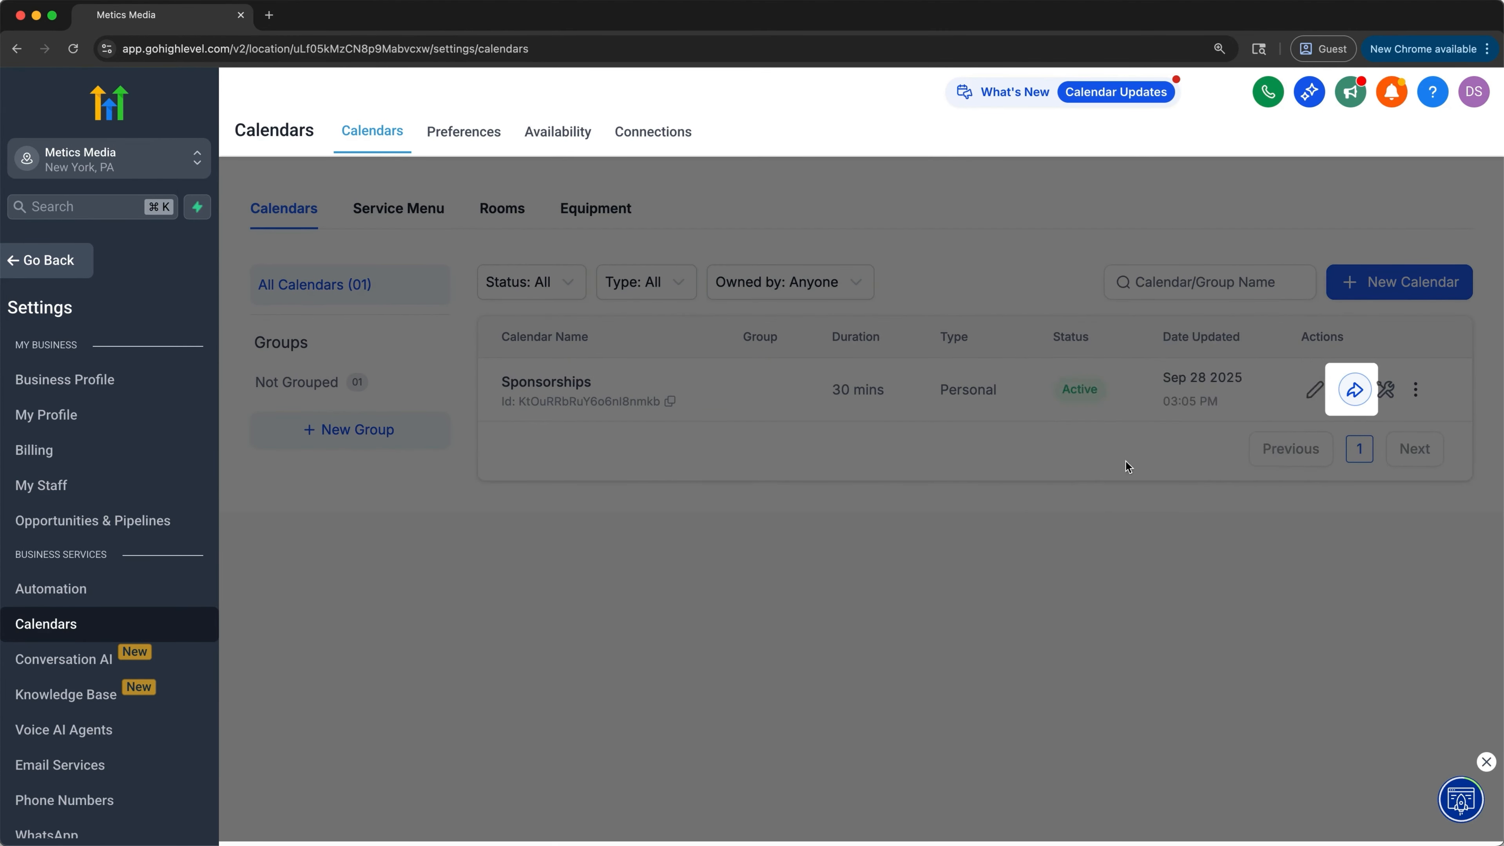
left_click(1129, 464)
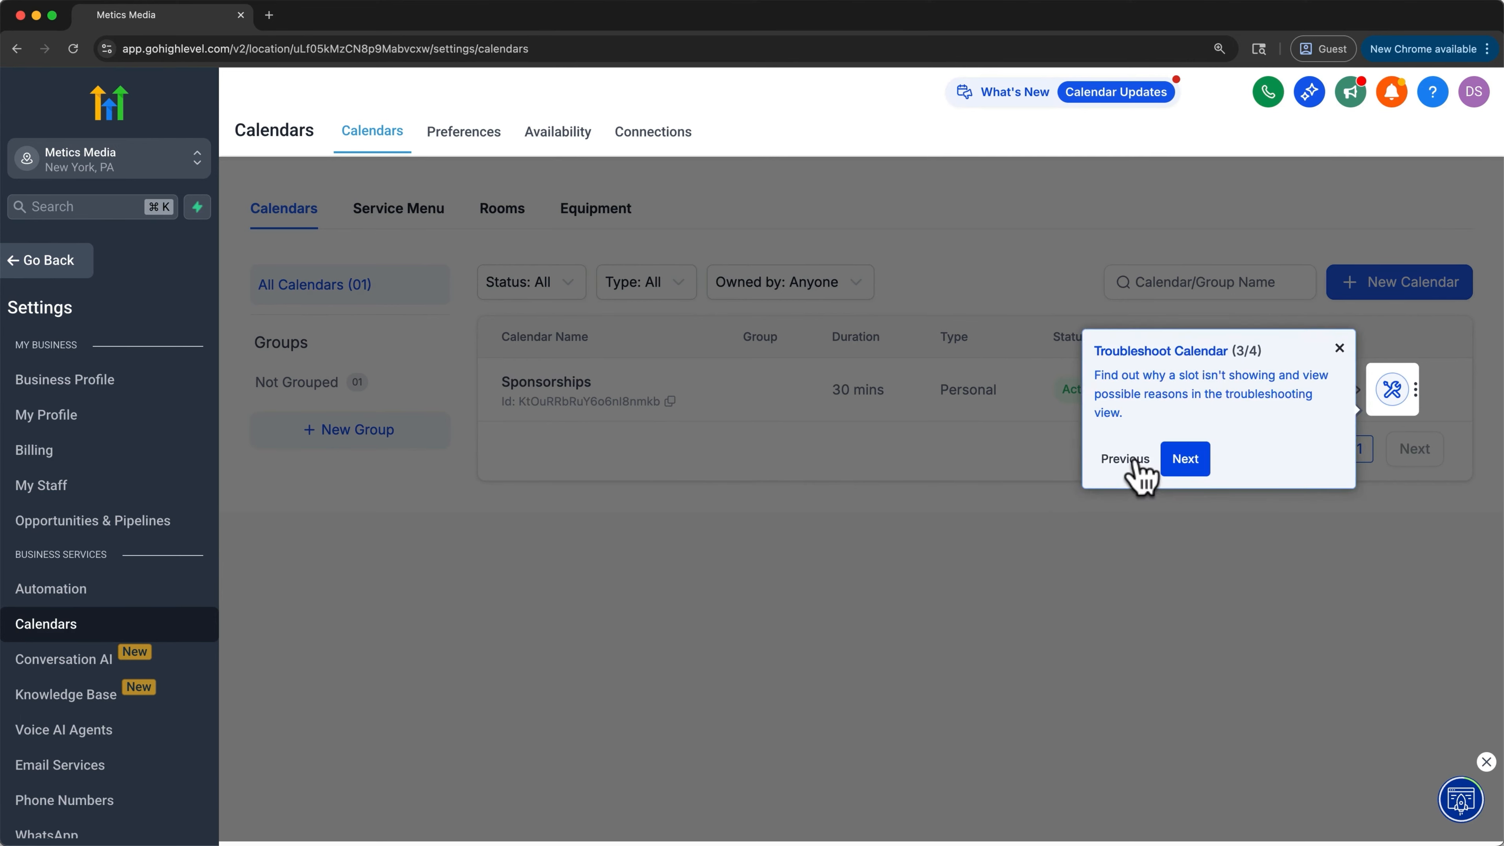
left_click(1181, 457)
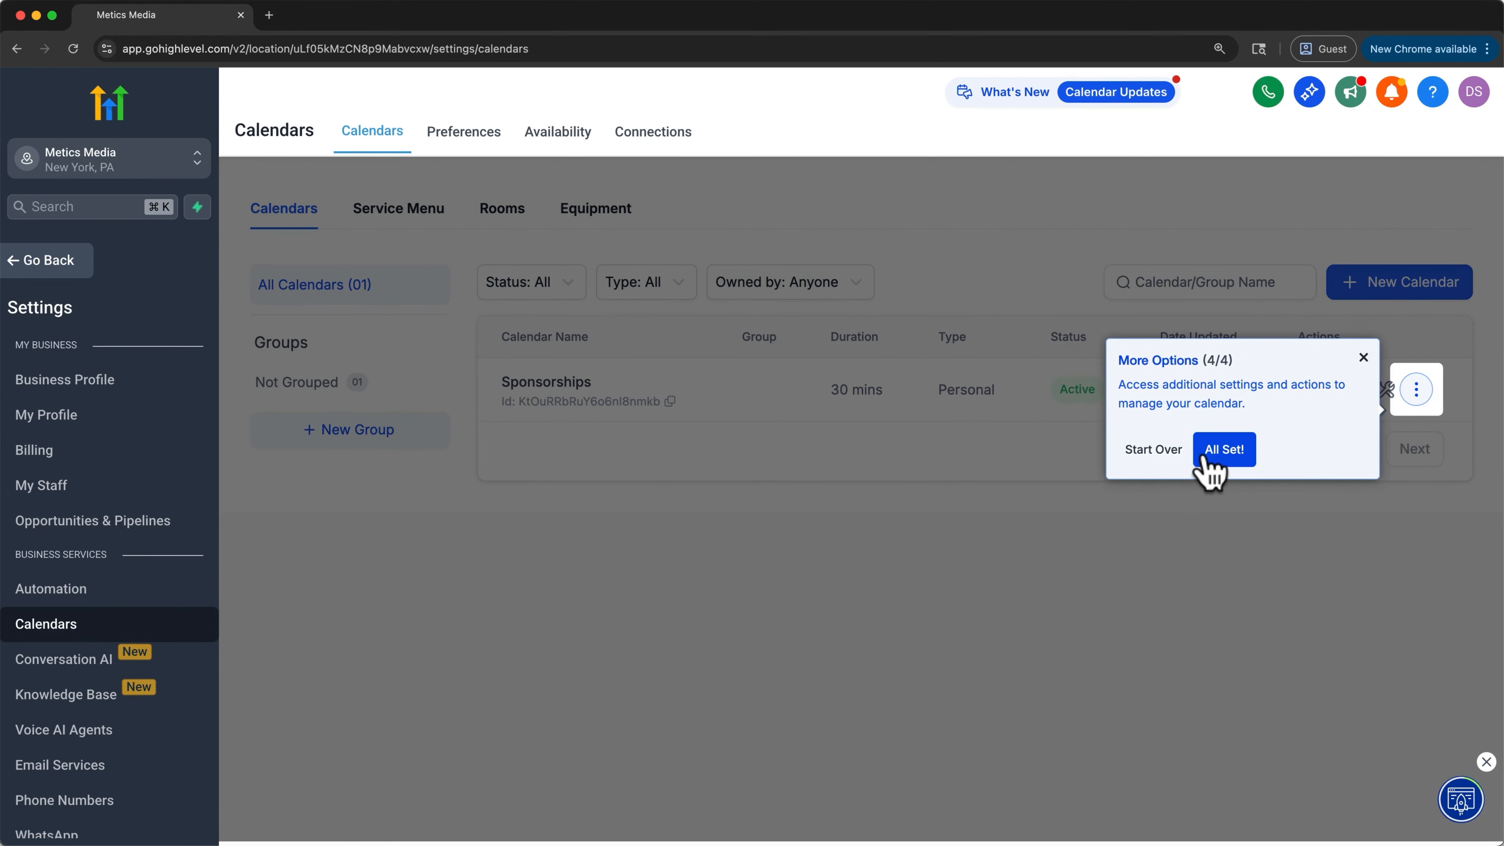
left_click(1202, 453)
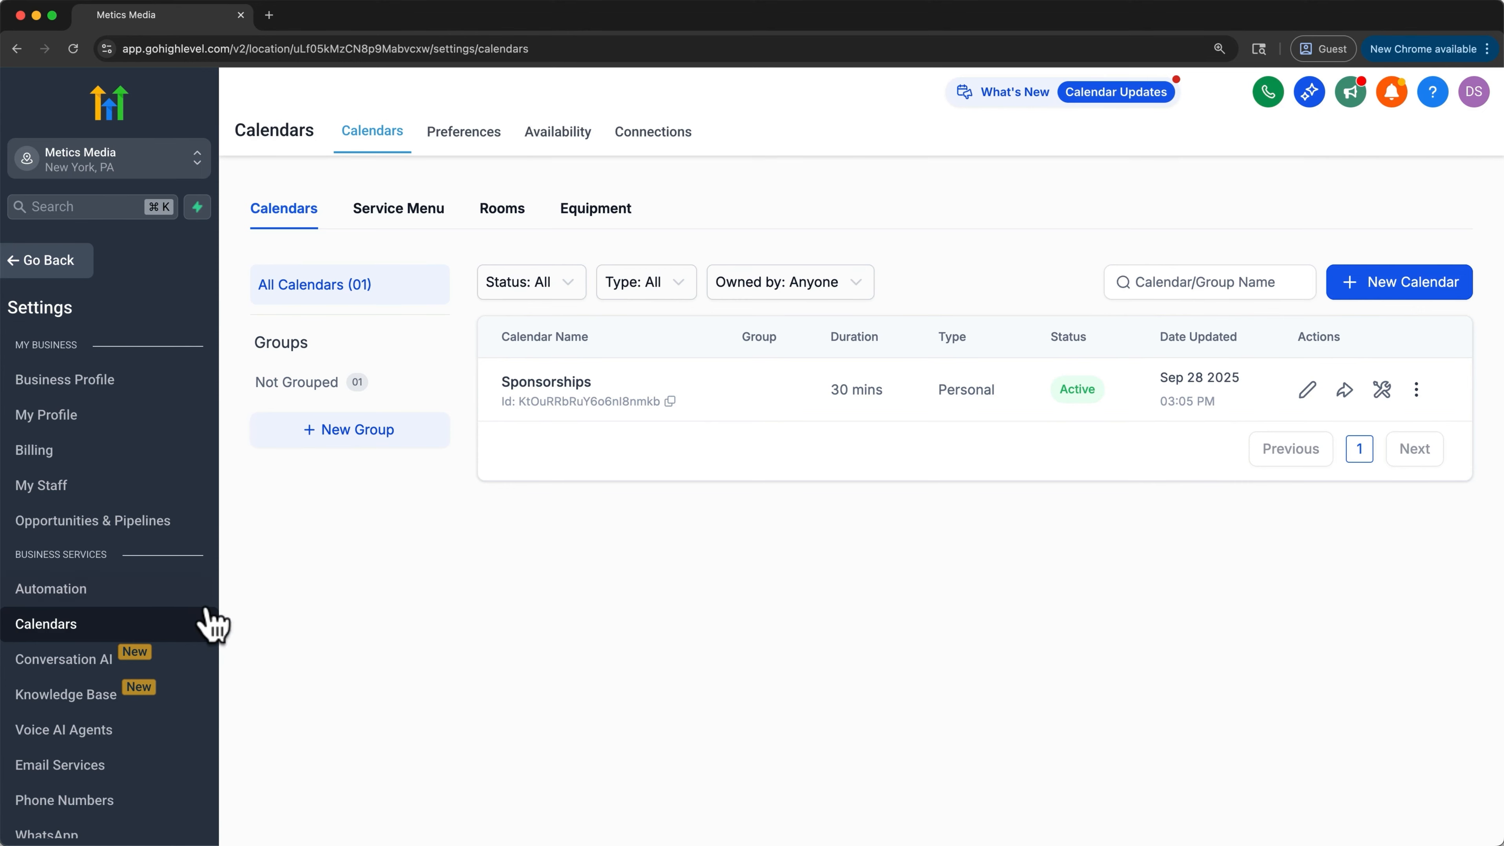
Step: Leave the settings, open the sub-account's weekly calendar view, and locate the test appointment on September 30 at 10 AM
left_click(79, 267)
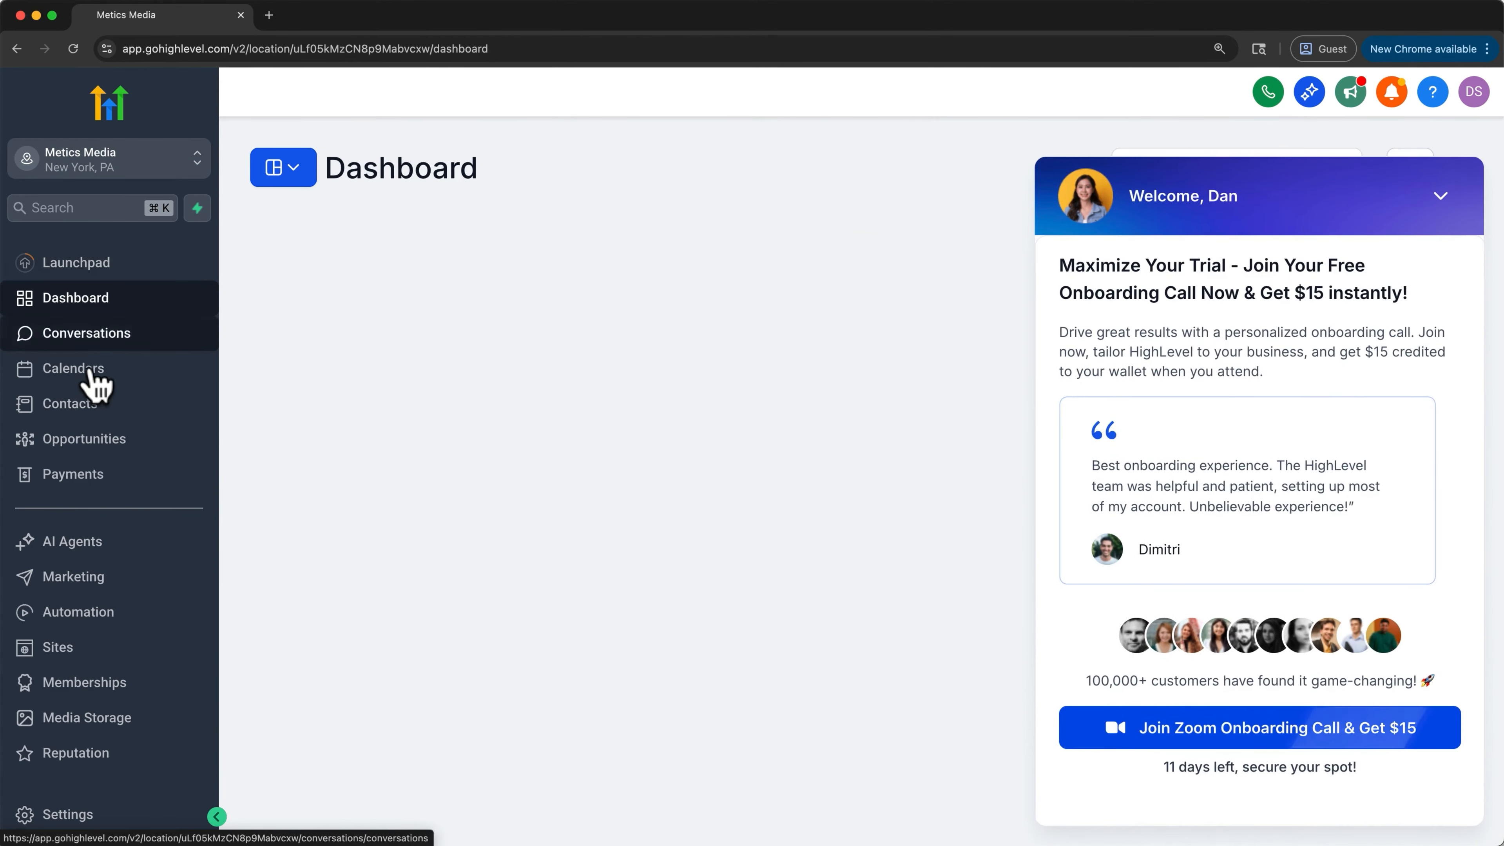
left_click(90, 374)
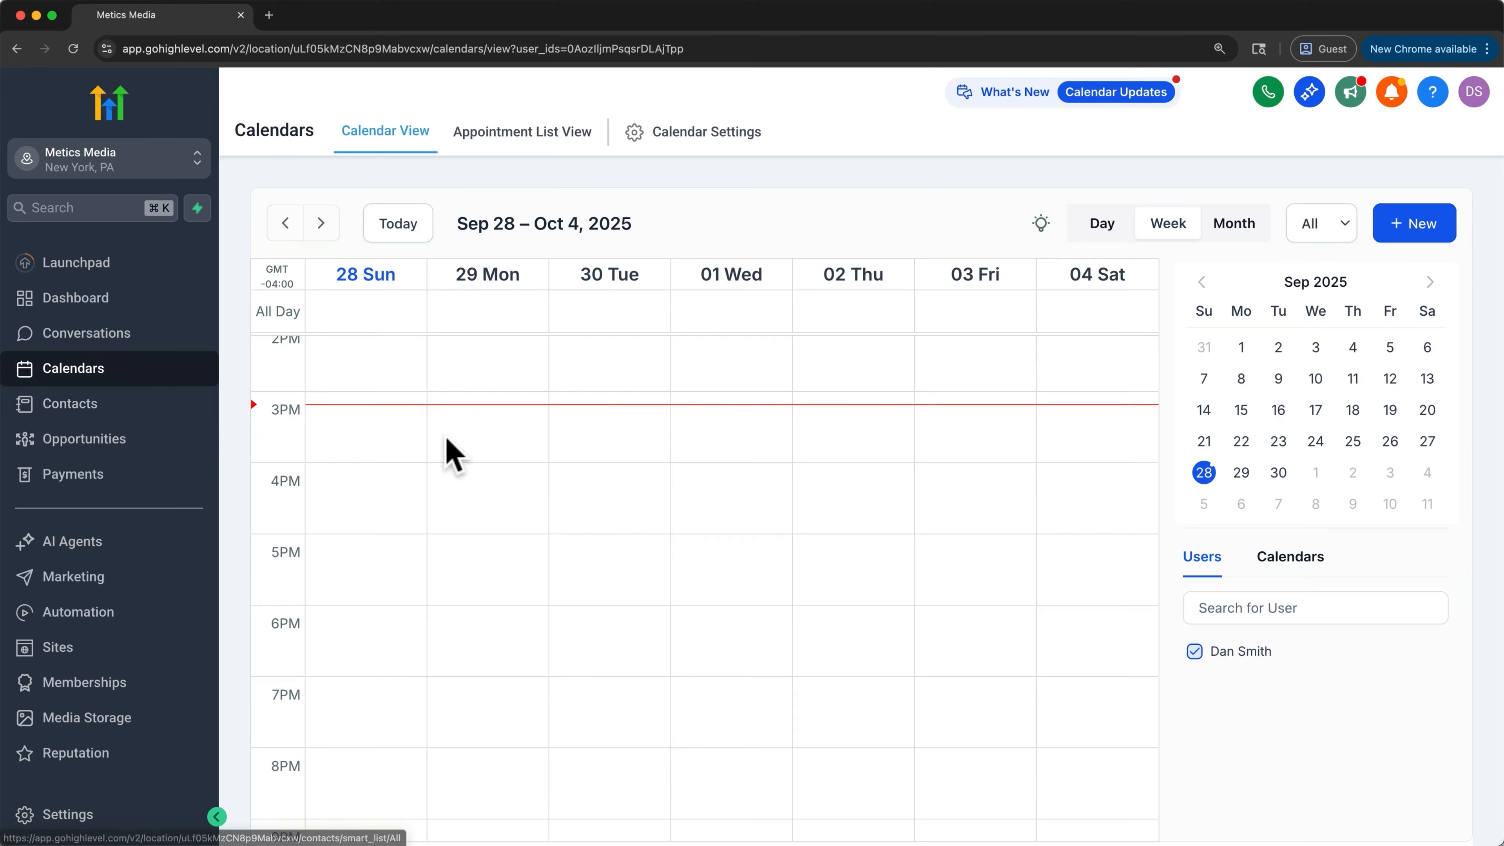
scroll(447, 436, "up", 6)
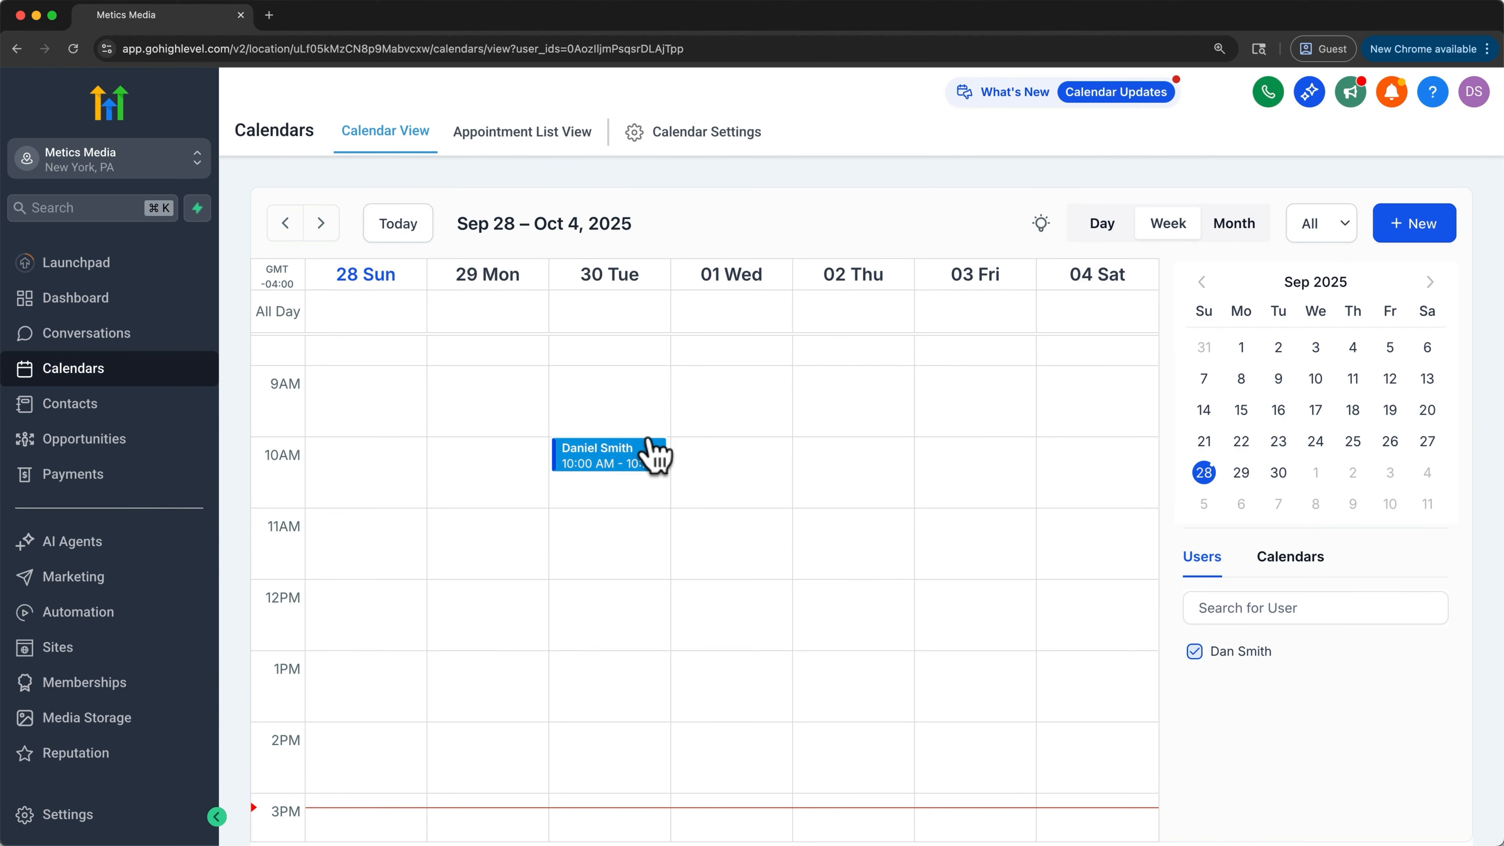
Step: Book a Sponsorships appointment for October 1, 2025, 10:00 to 11:00 AM, titled "Appt with" plus the contact's first name, and assign that contact
left_click_drag(698, 453, 699, 497)
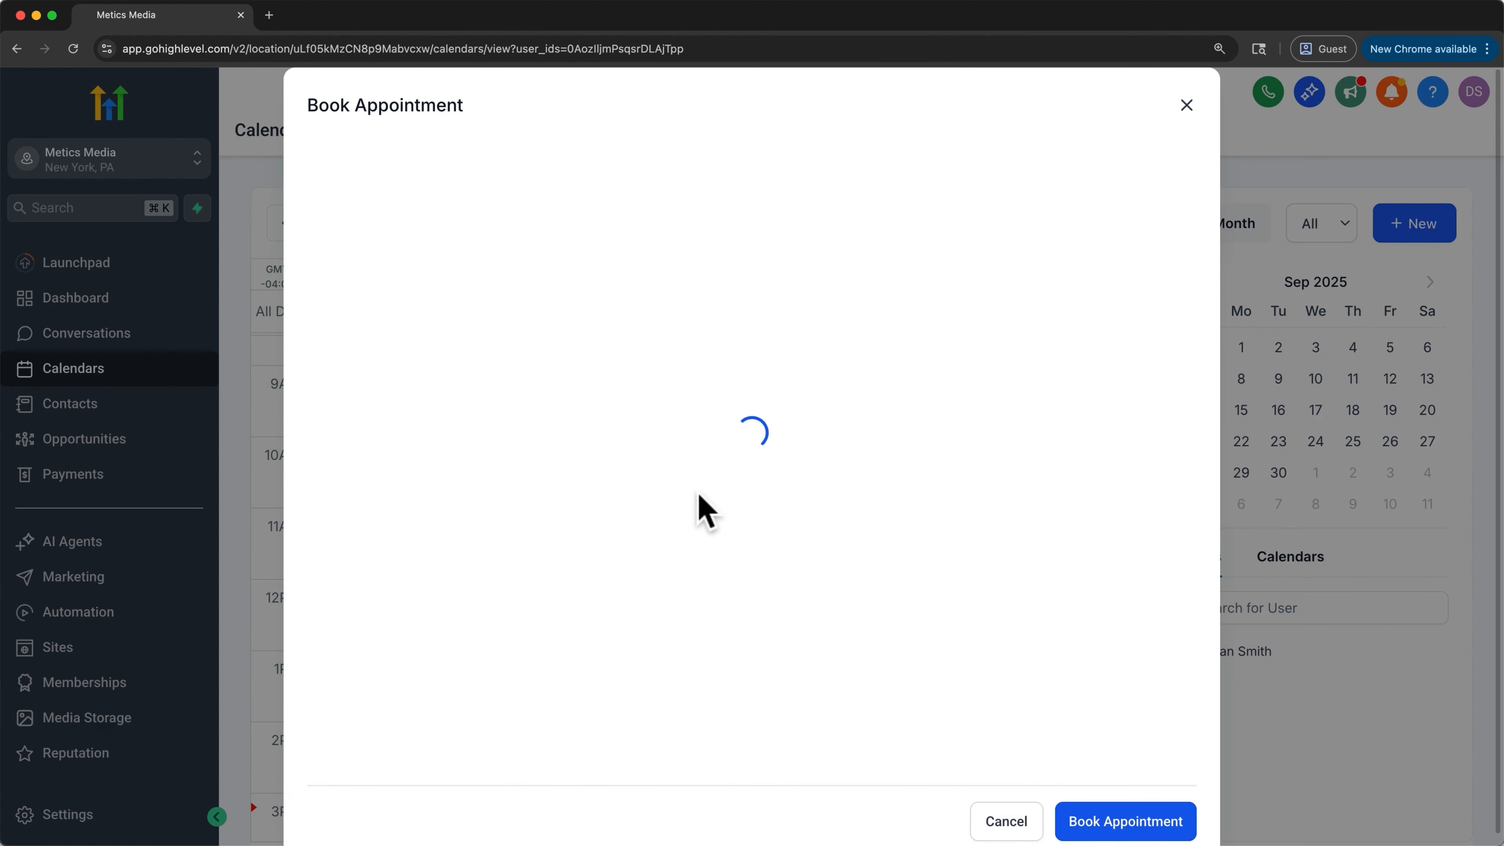
scroll(670, 332, "down", 3)
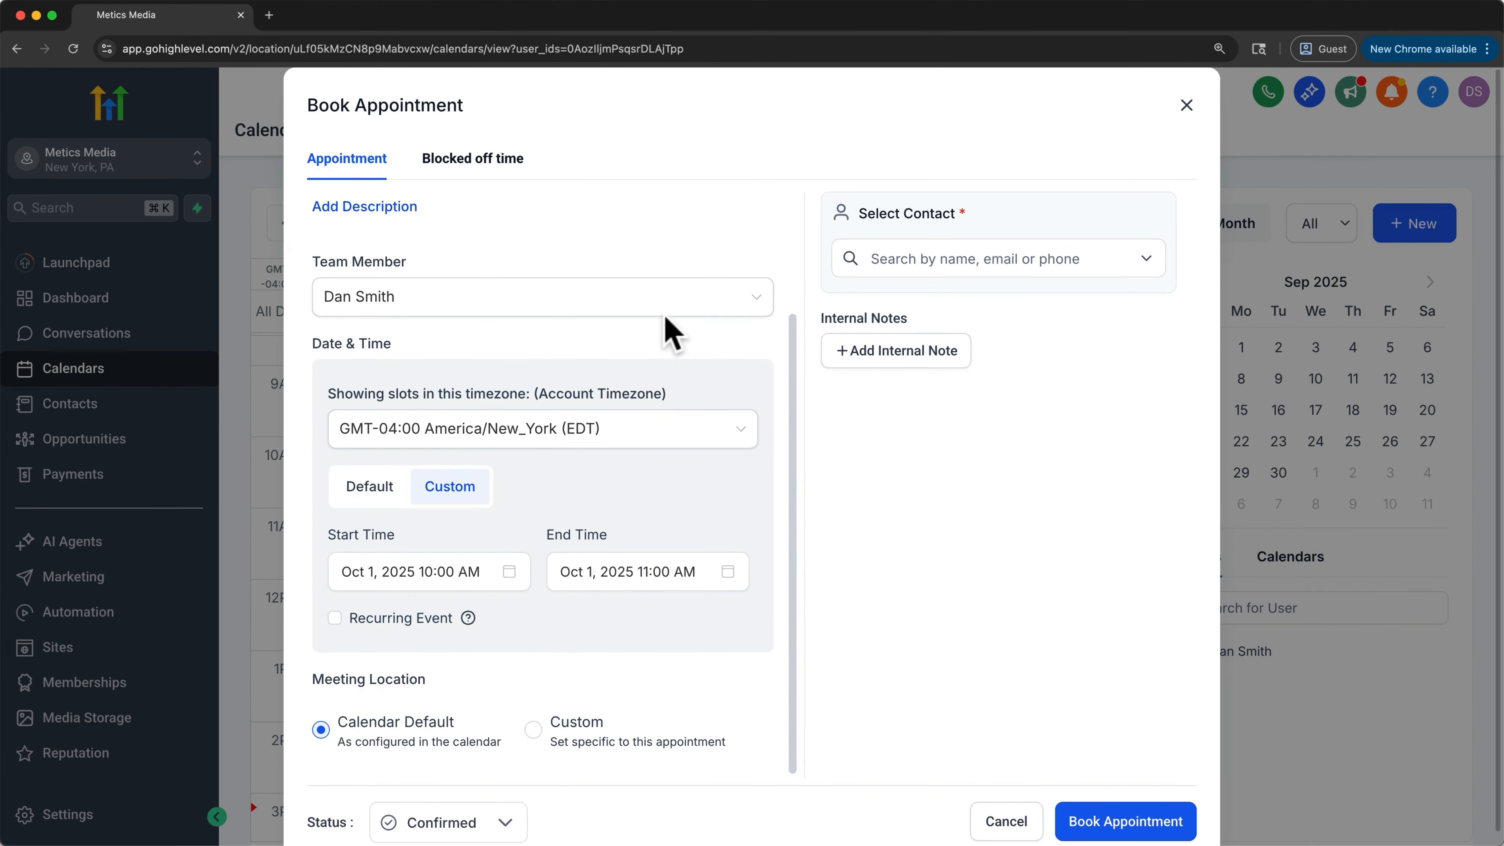
scroll(617, 352, "up", 3)
left_click(888, 244)
type("bob")
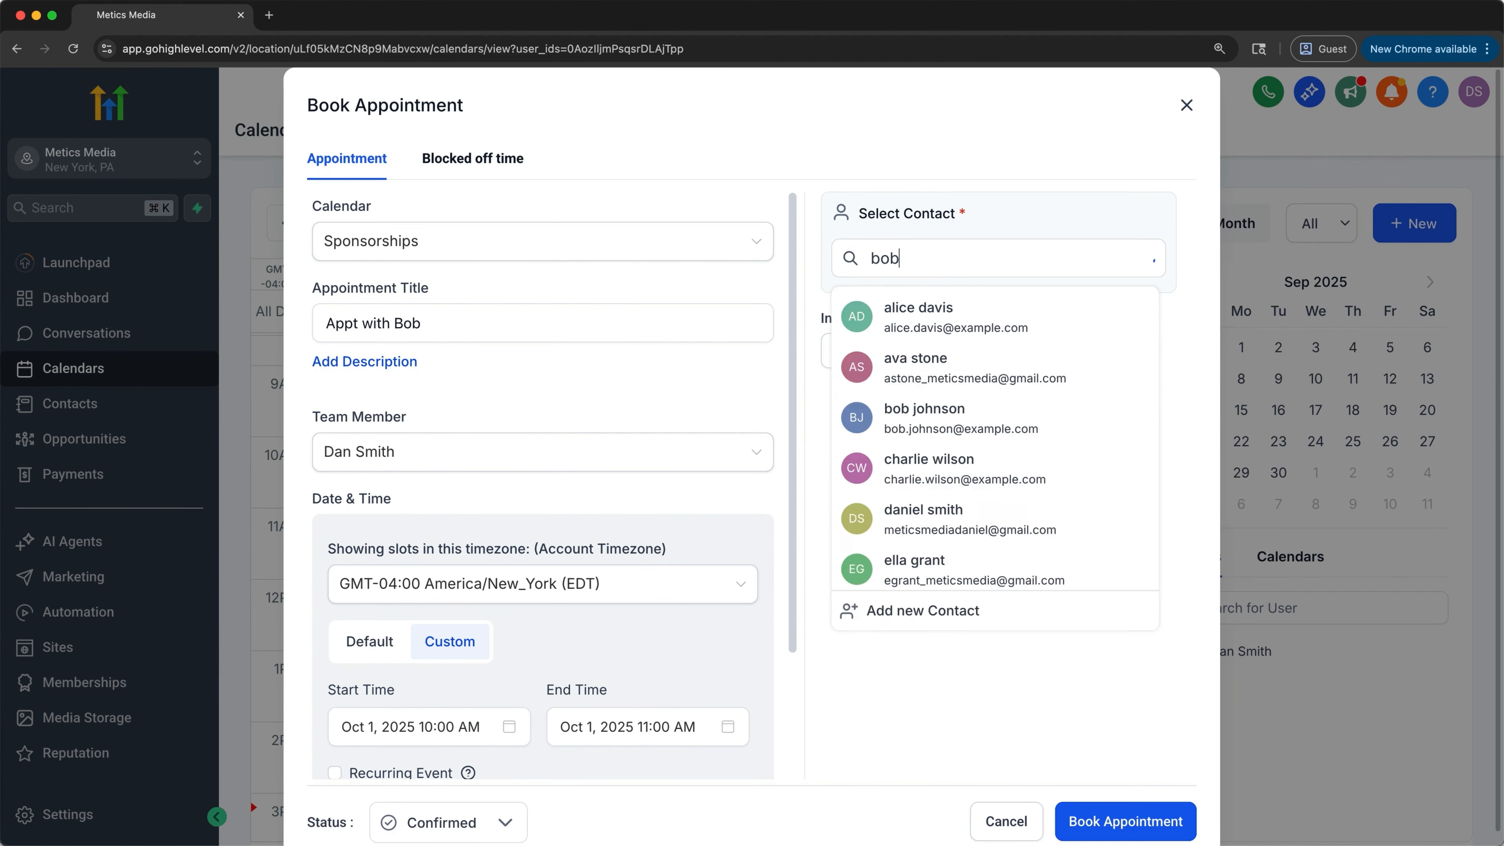
left_click(912, 314)
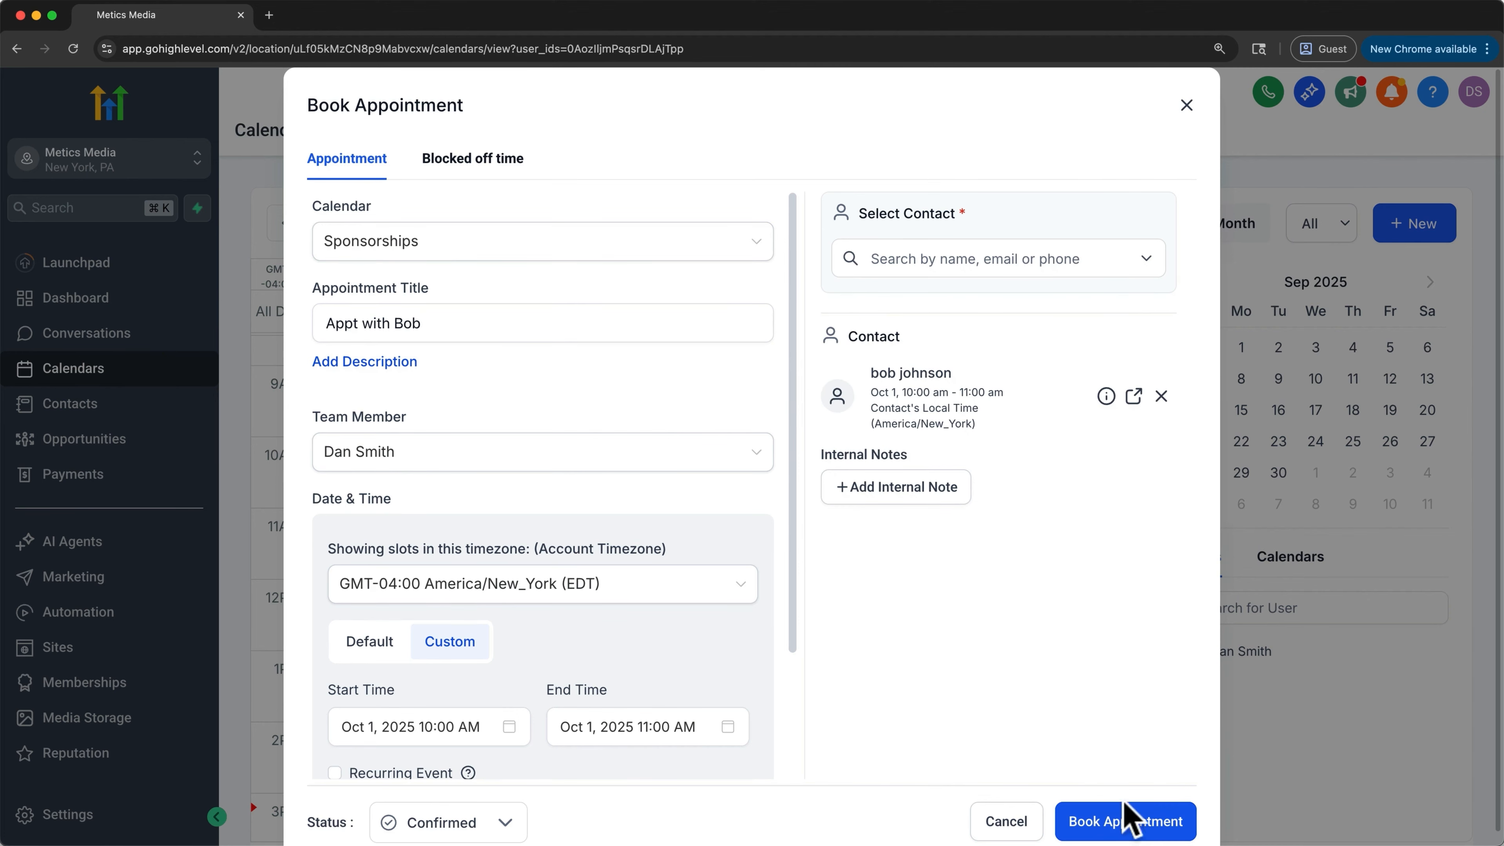
left_click(1128, 821)
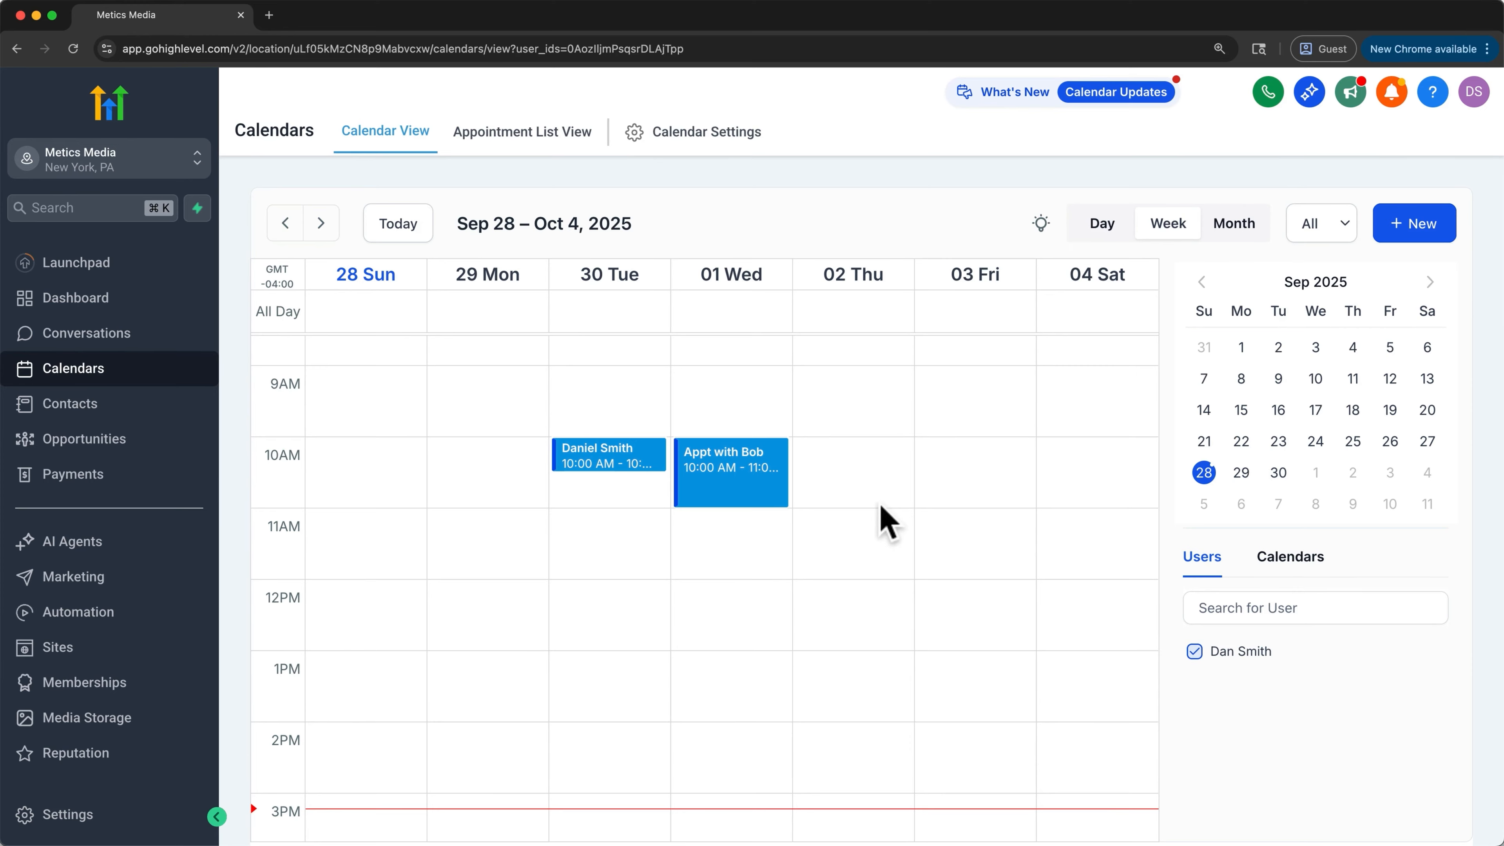
Step: Connect a Google Calendar account in the calendar connection settings, grant Lead Connector access, and dismiss the resulting notices
left_click(713, 148)
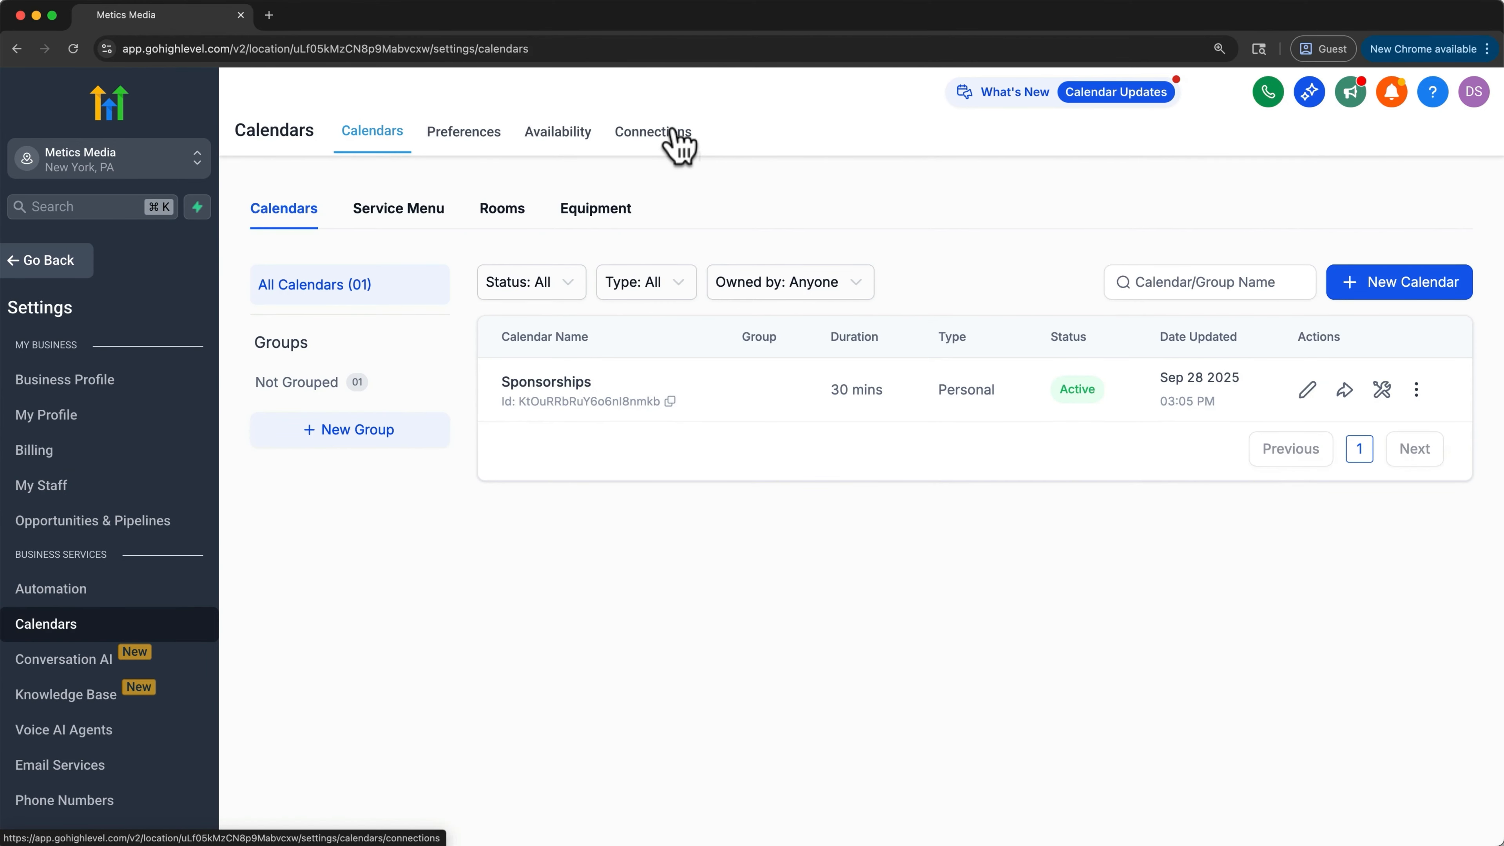
left_click(676, 143)
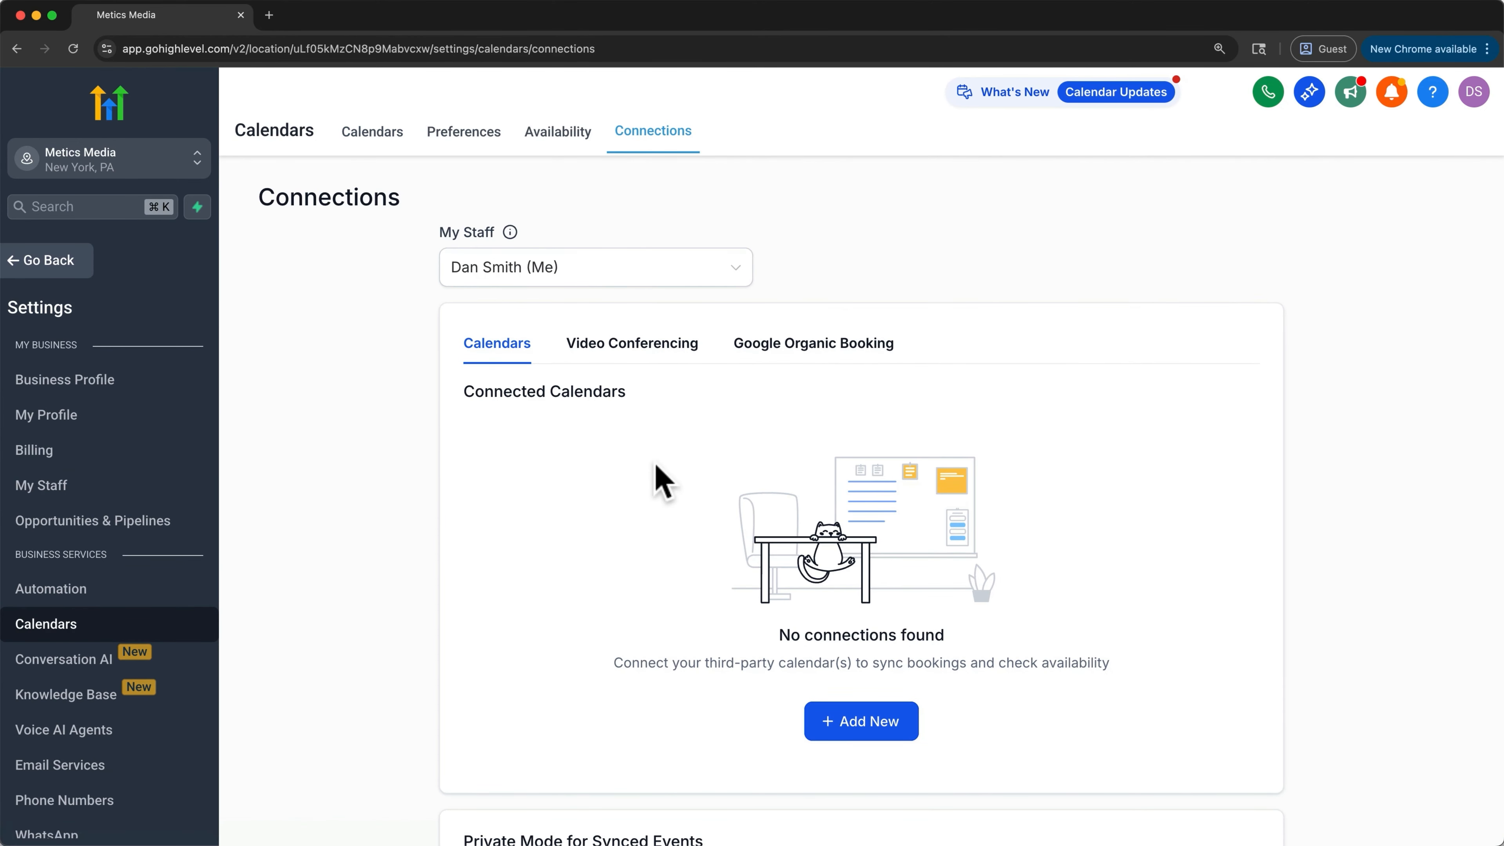
left_click(867, 724)
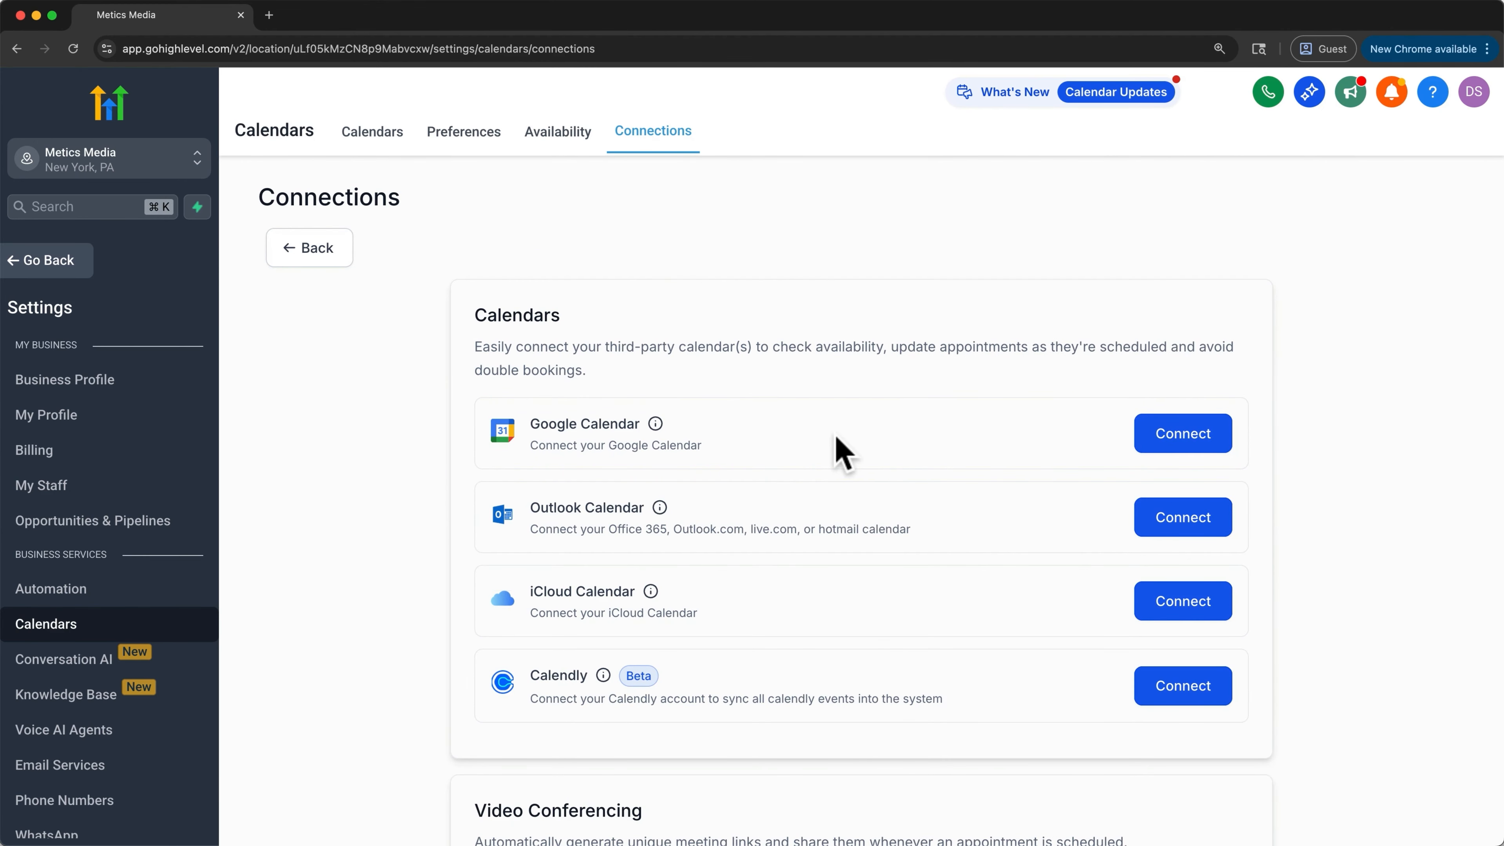
left_click(1180, 439)
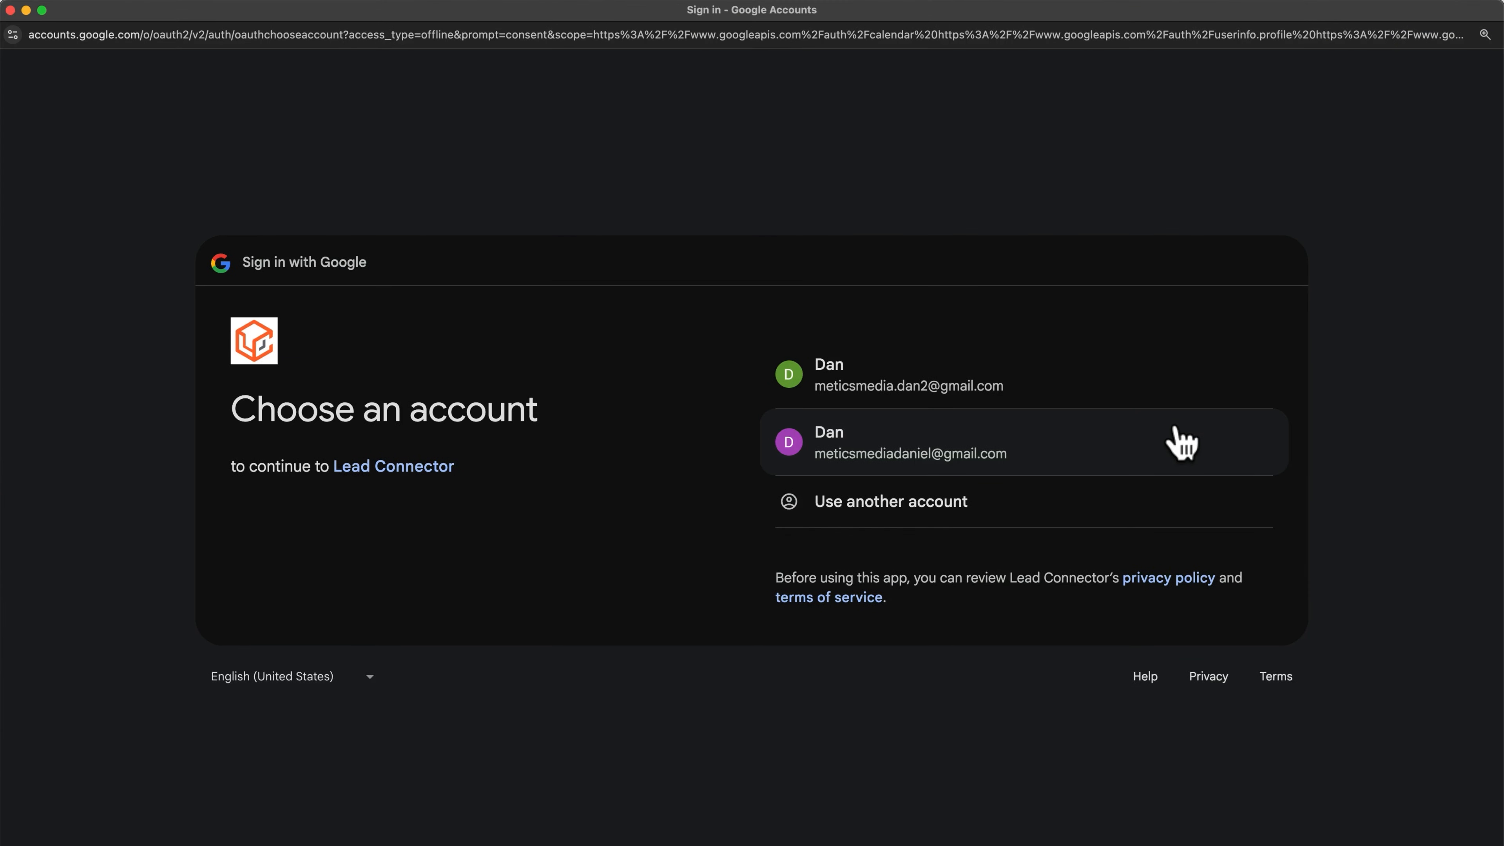
left_click(1047, 373)
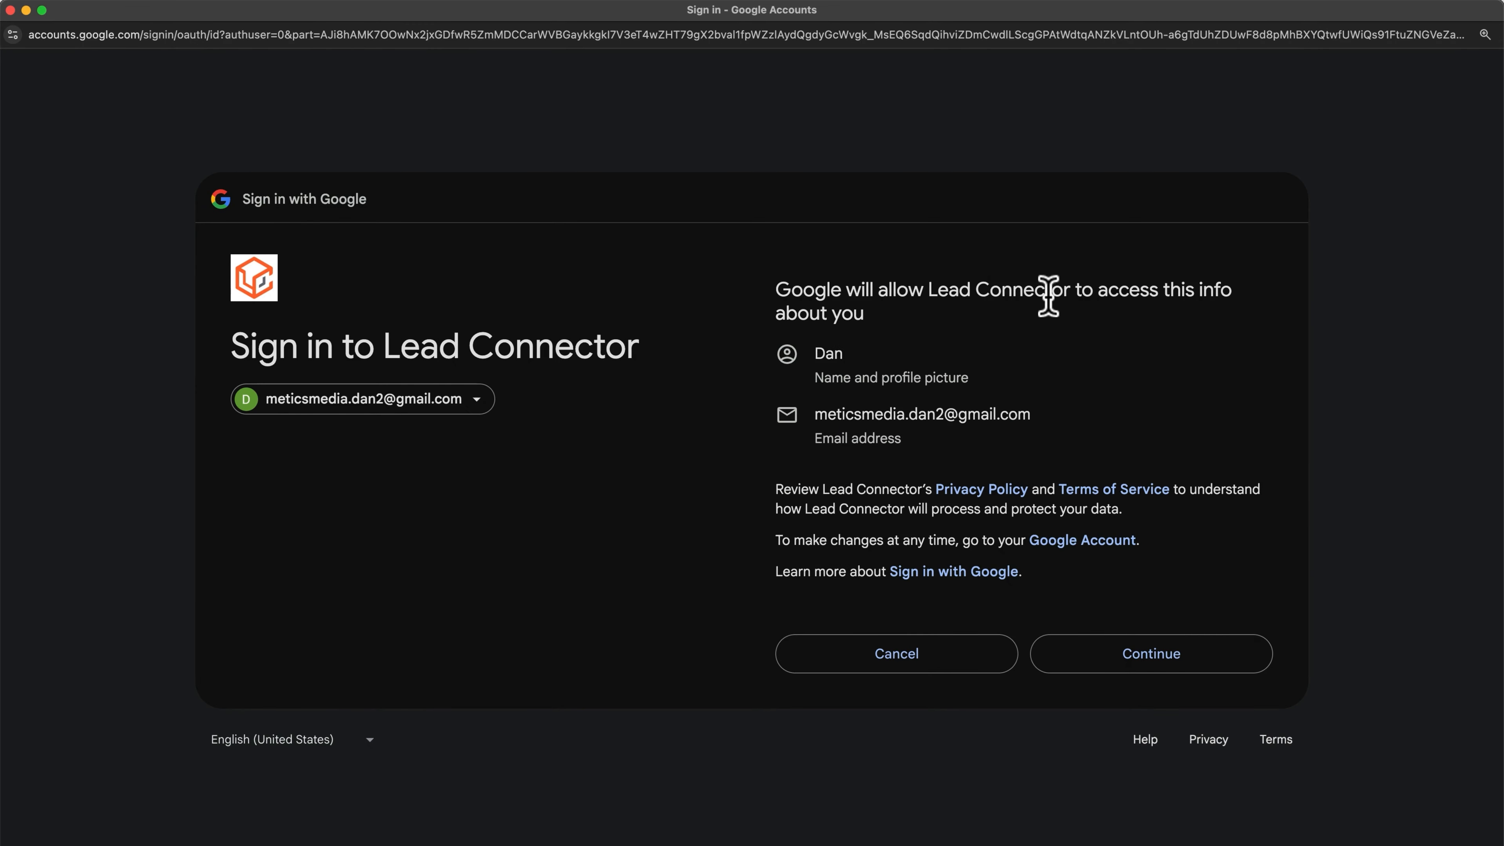
left_click(1190, 659)
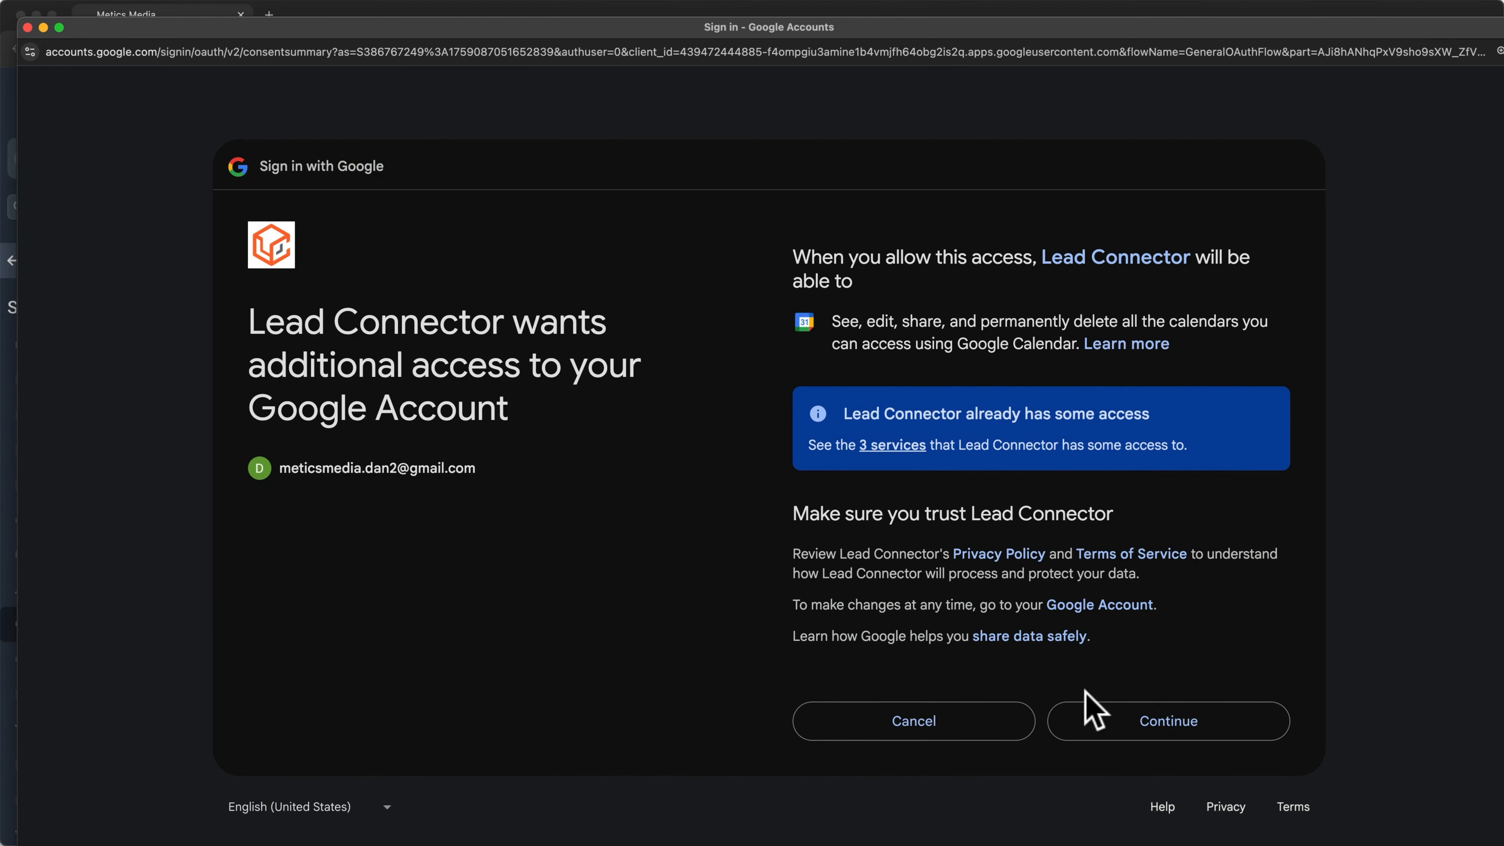
left_click(1101, 732)
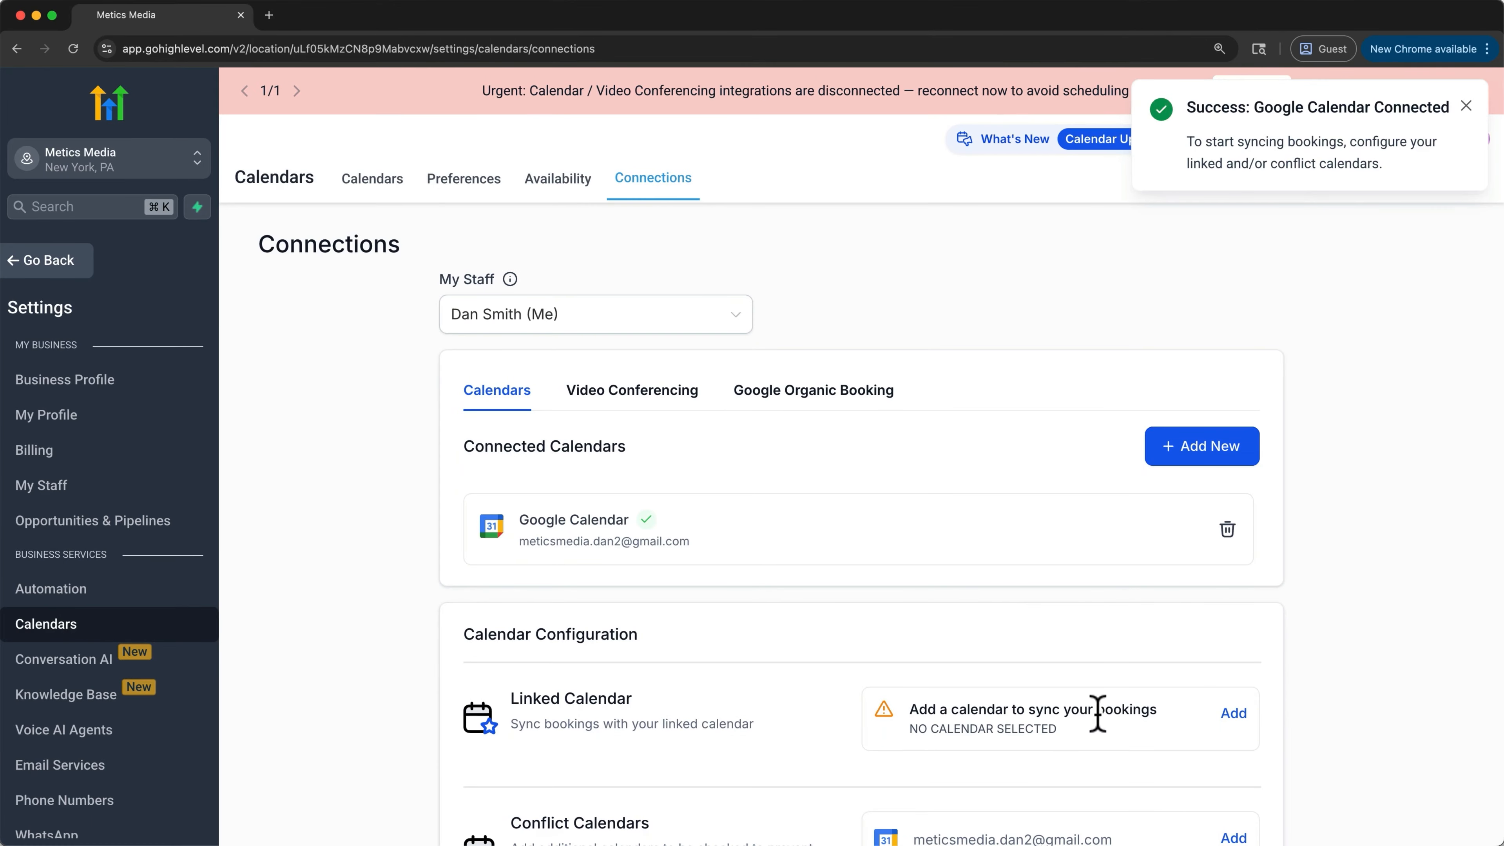
left_click(1466, 105)
left_click(1469, 90)
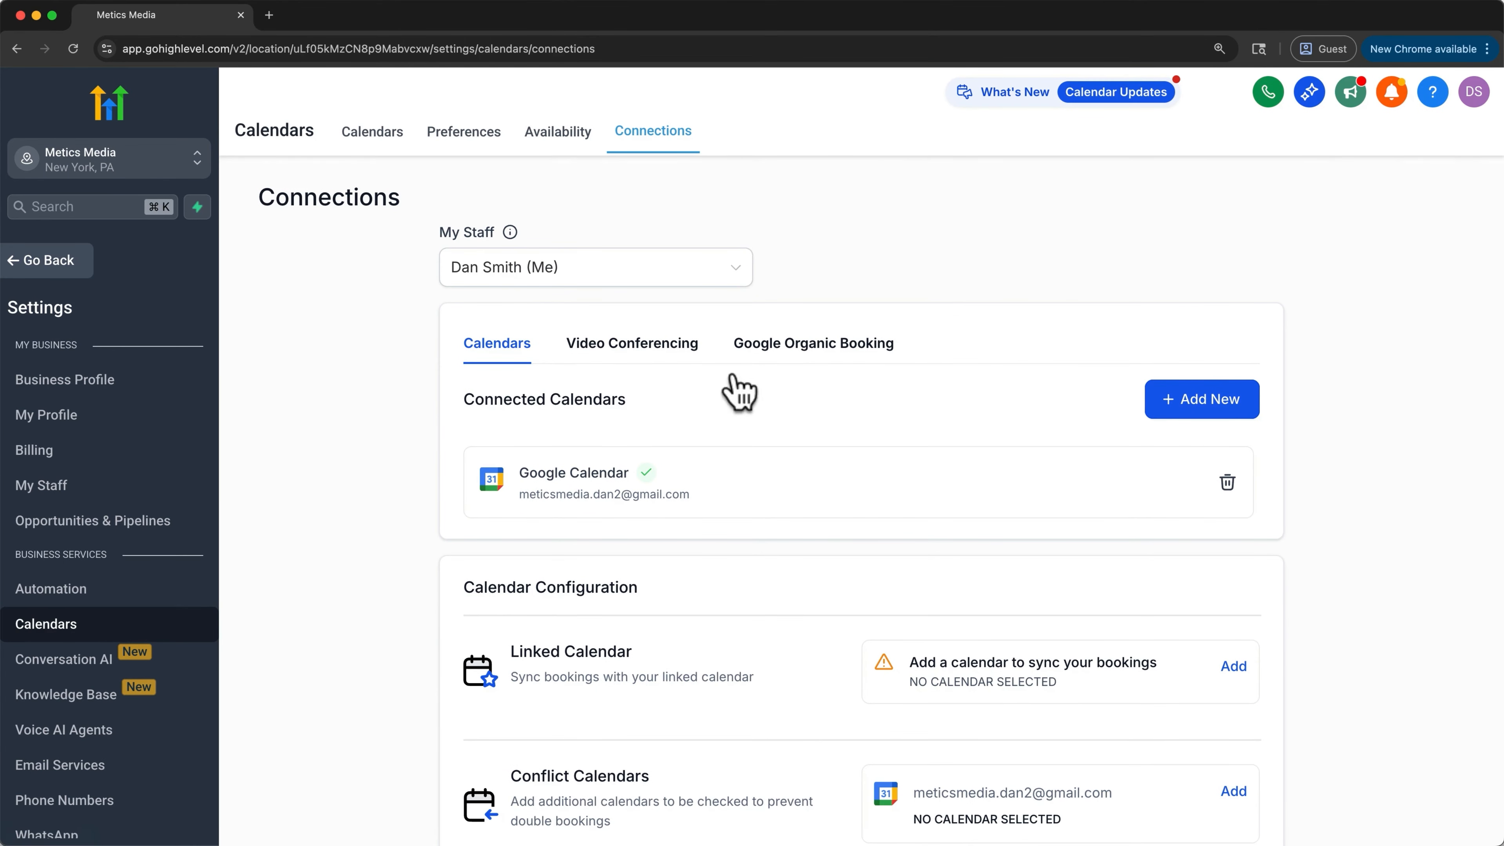
Step: In the My Profile calendar settings, set the connected Google account as the linked calendar for new events and save
left_click(143, 424)
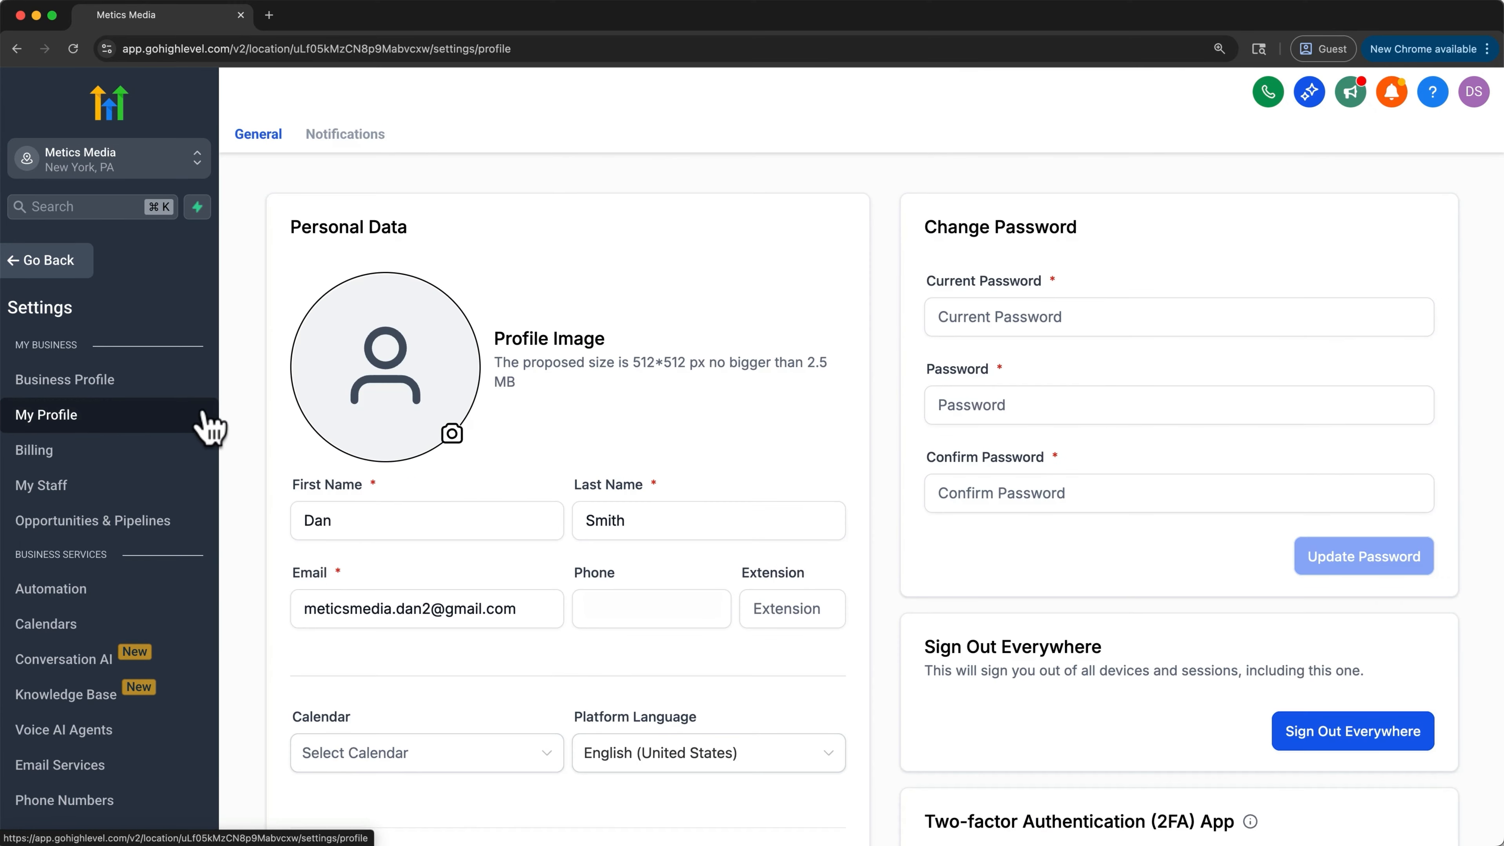
scroll(218, 420, "down", 2)
scroll(245, 415, "down", 6)
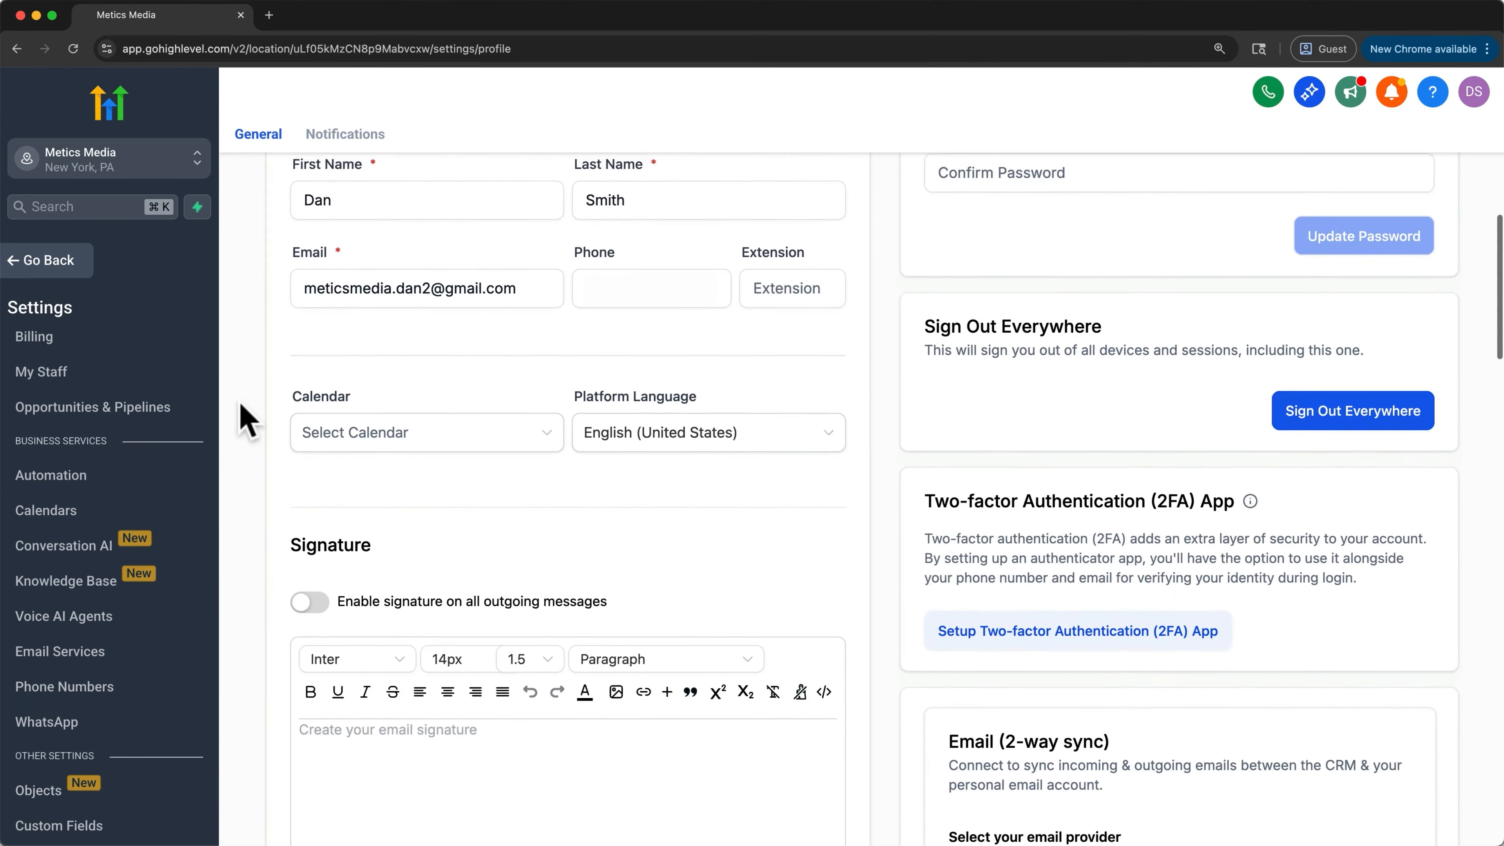
scroll(245, 420, "down", 15)
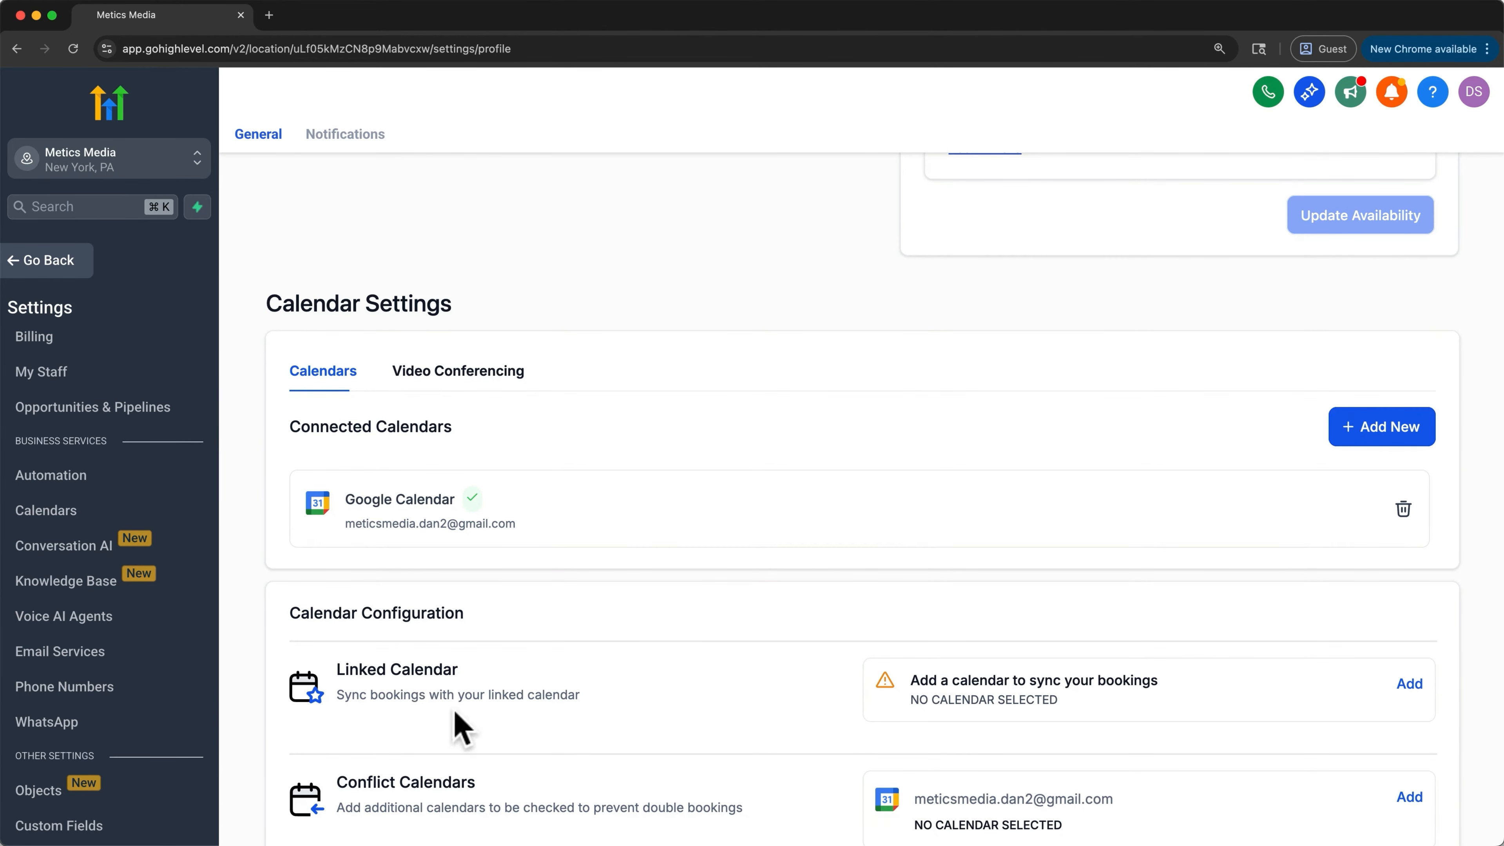
left_click(1409, 683)
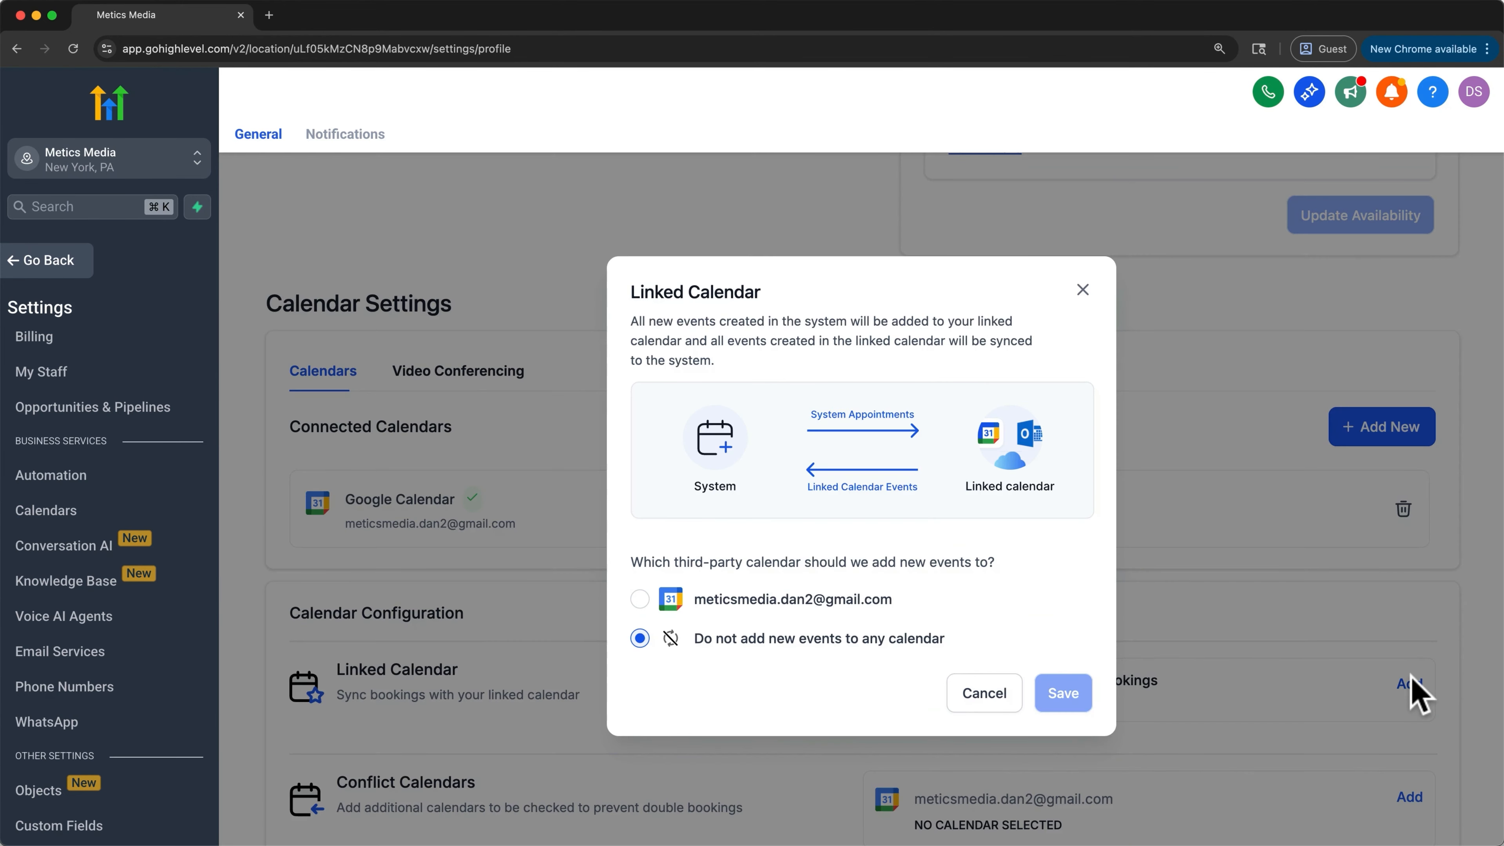
left_click(861, 599)
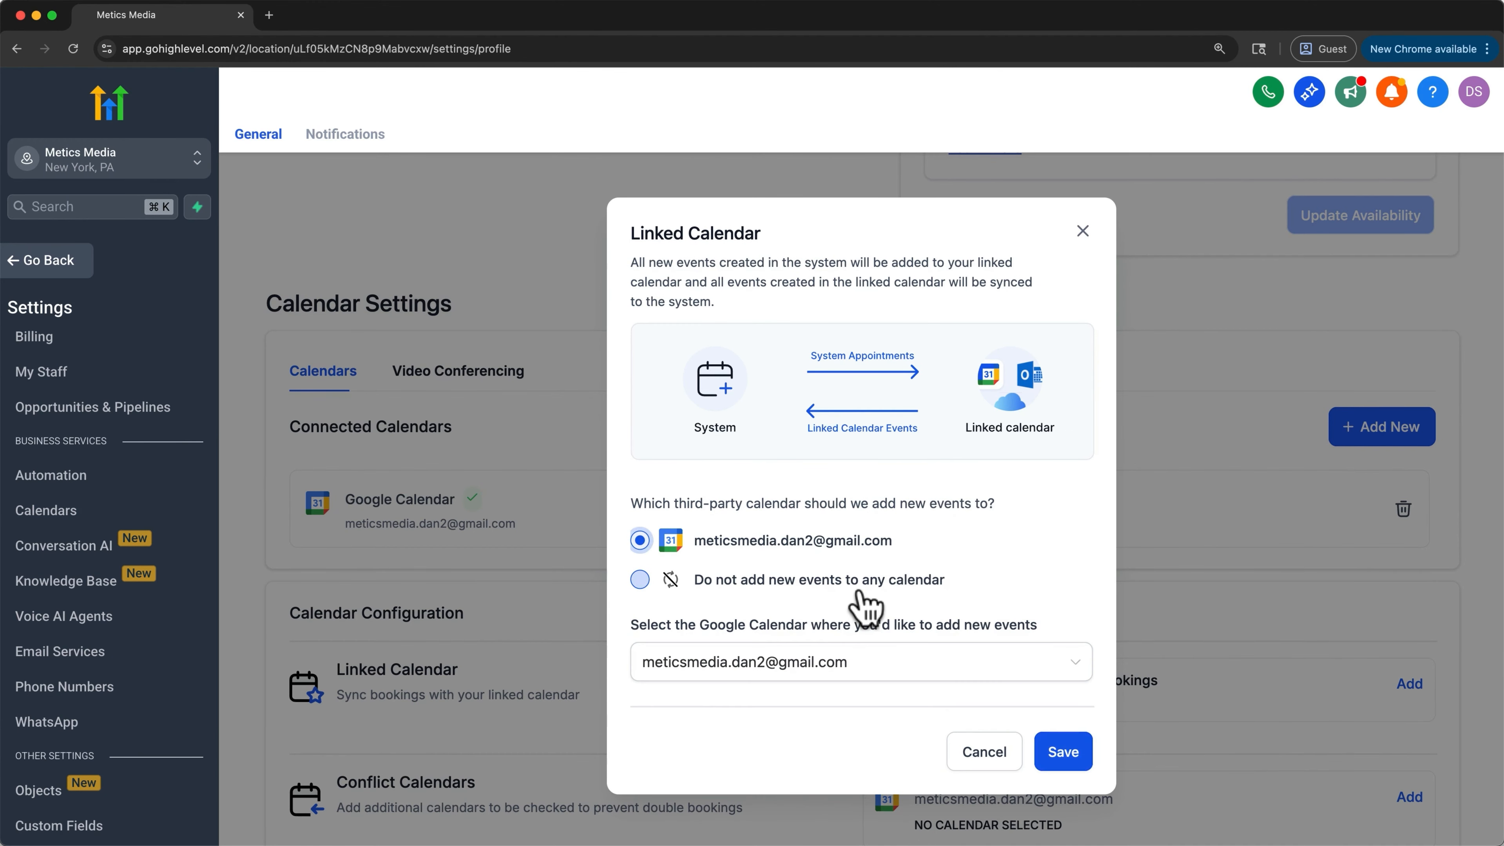
left_click(1061, 752)
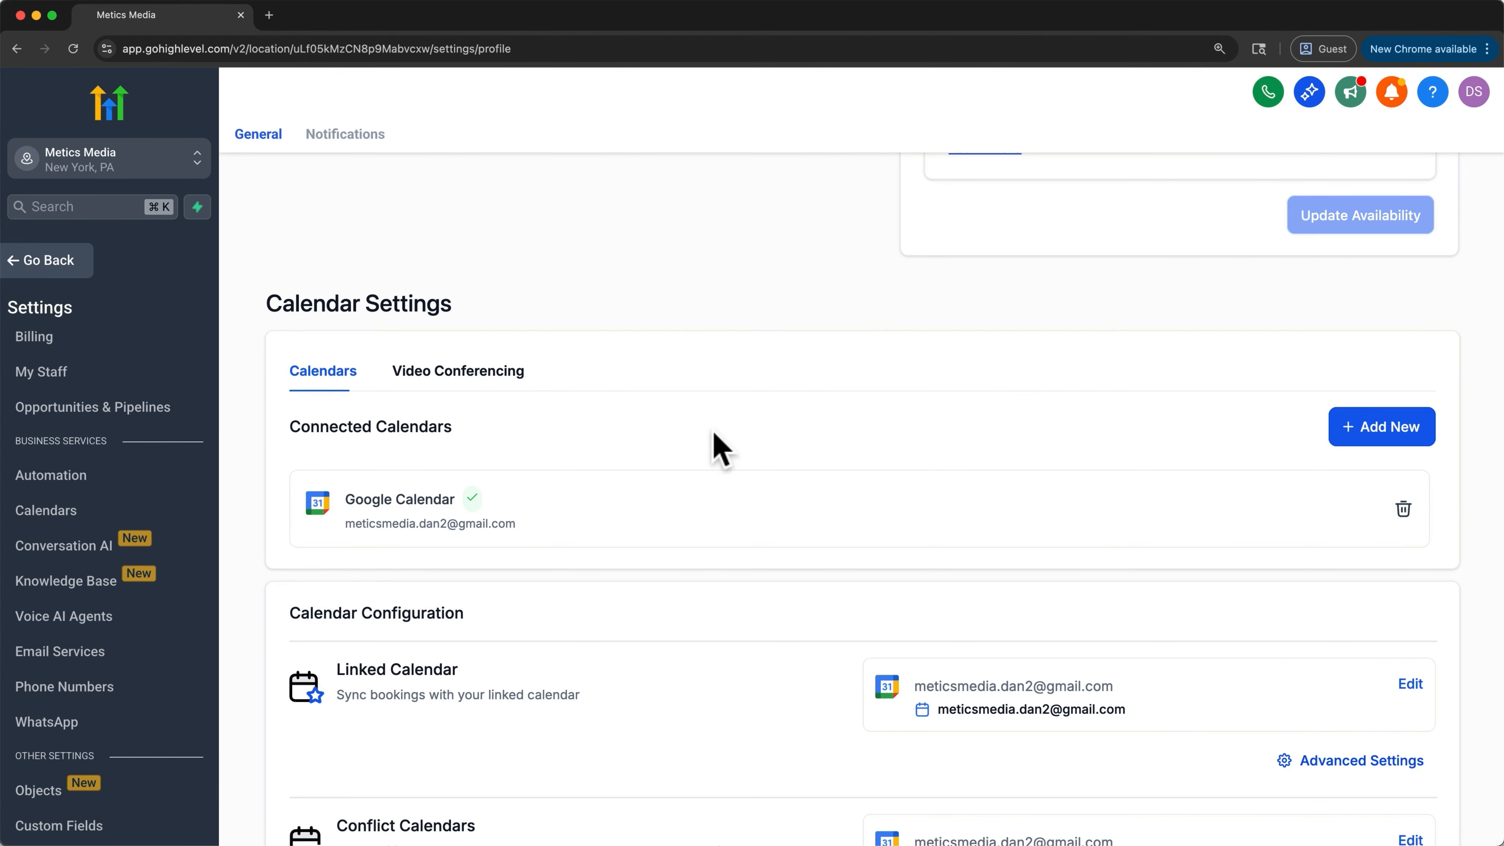
Step: Switch to Google Calendar, save an event titled "GHL Sync Test" on Thursday, October 2, 10:00 to 11:00 AM, and close that page
left_click(271, 16)
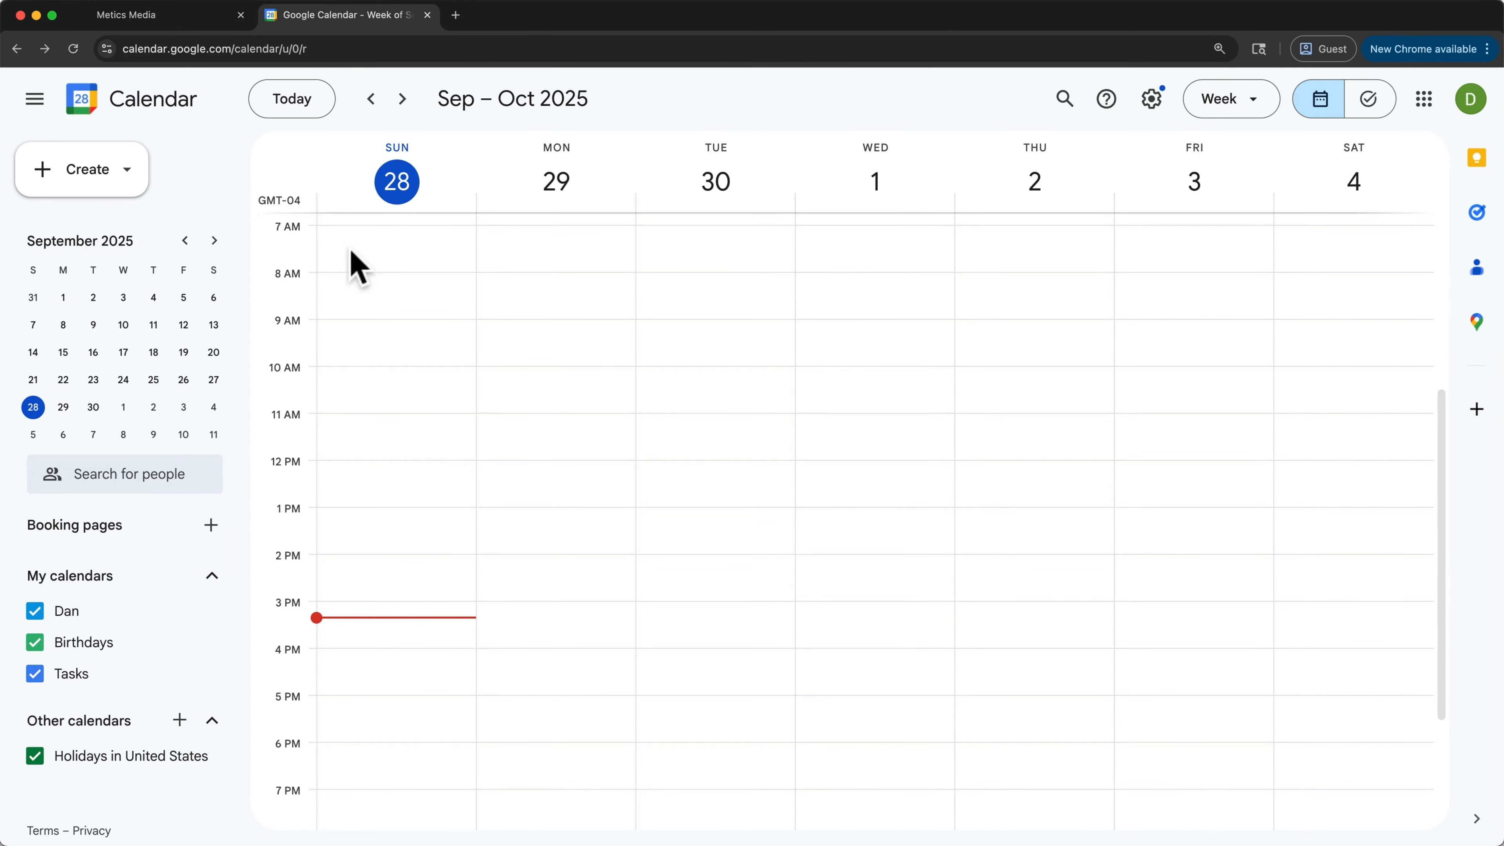
left_click_drag(963, 379, 964, 403)
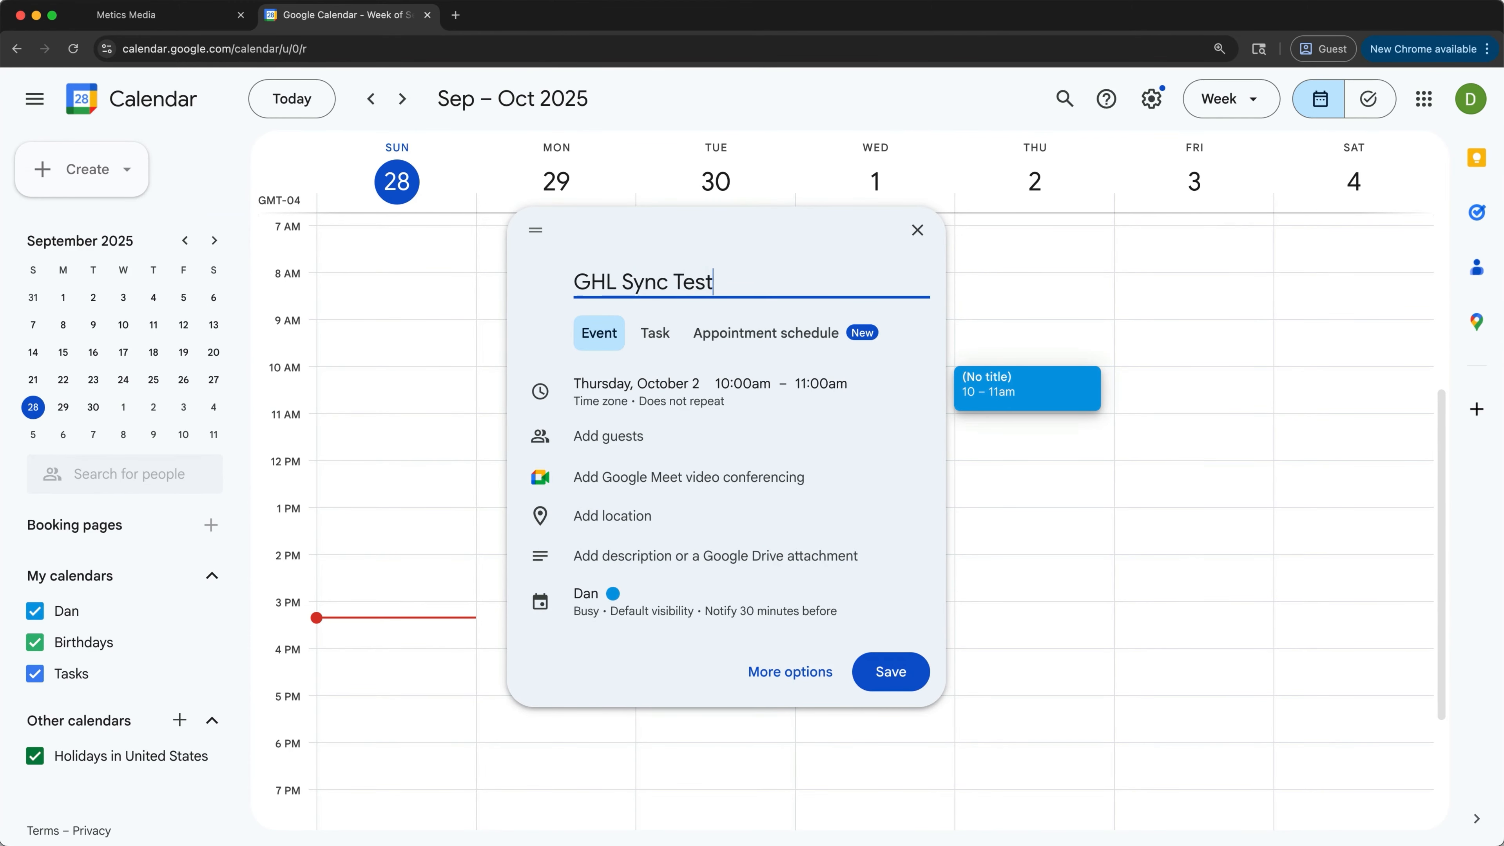
left_click(911, 683)
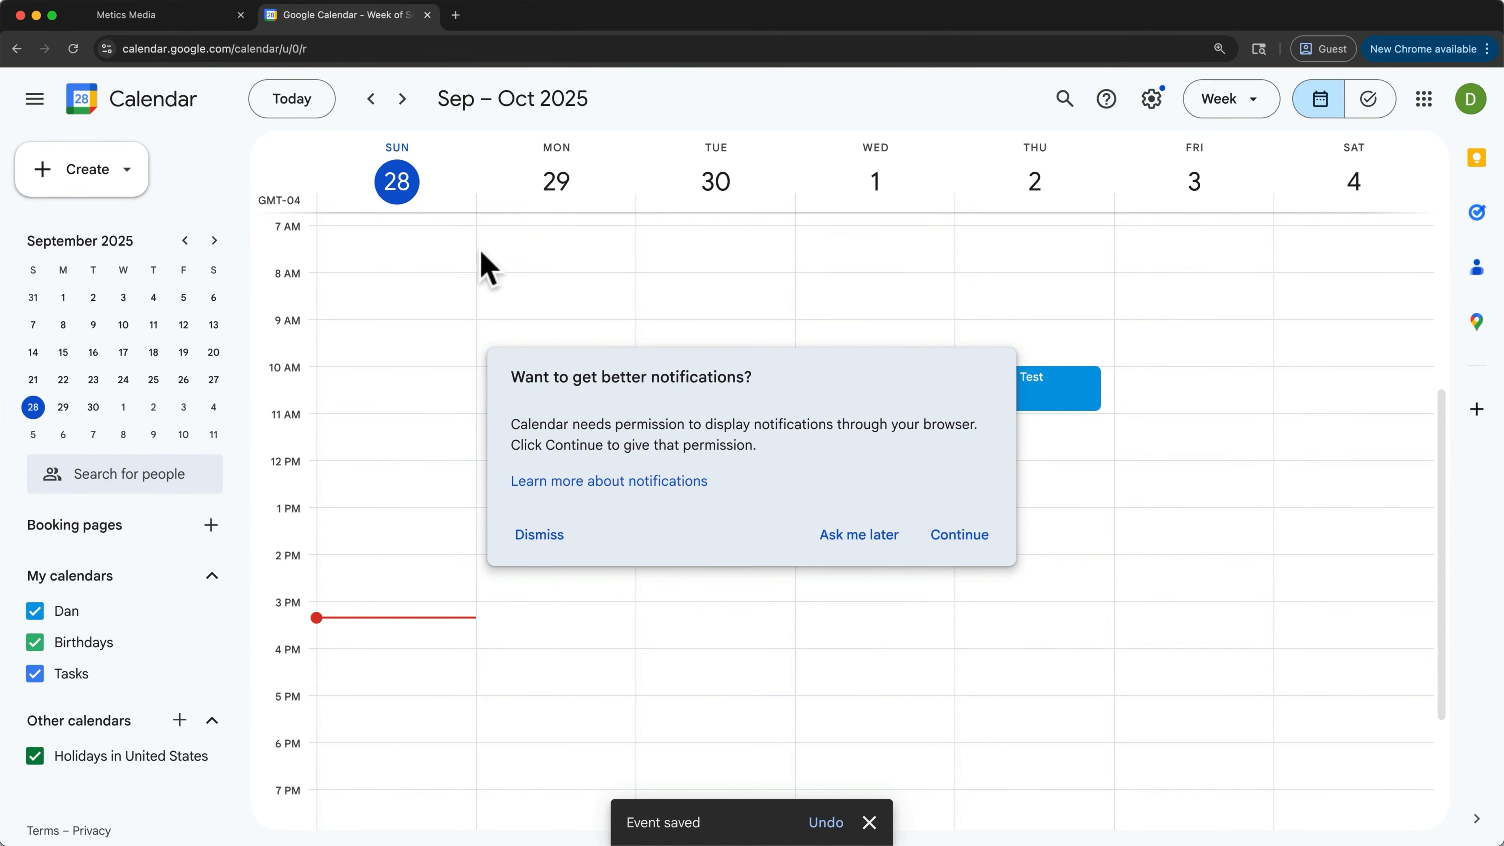
left_click(427, 14)
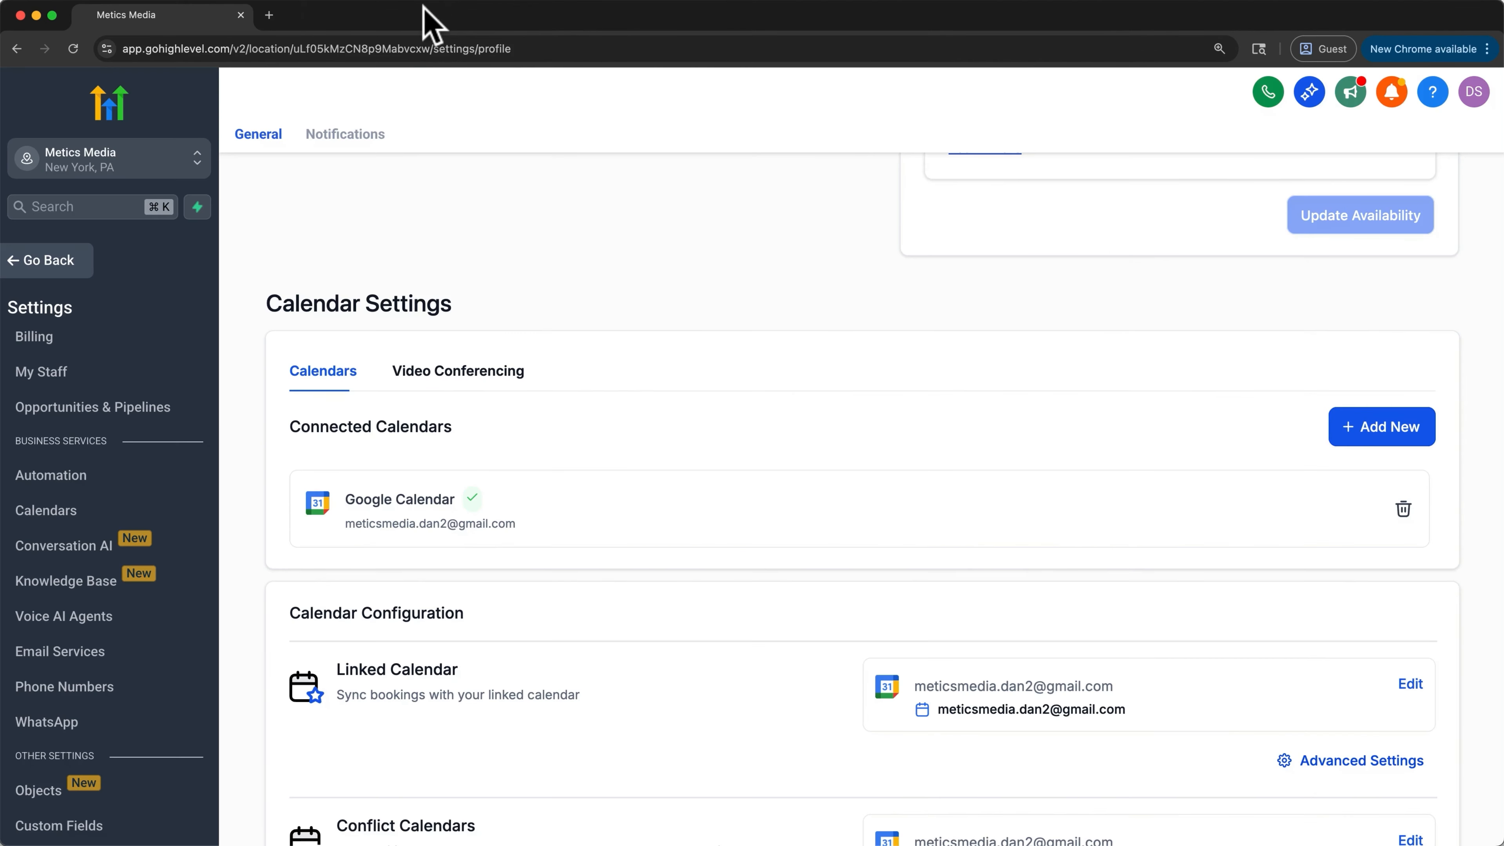
Step: Return to the sub-account's weekly calendar view and check the October 2 10 AM slot for the GHL Sync Test event's details
left_click(75, 262)
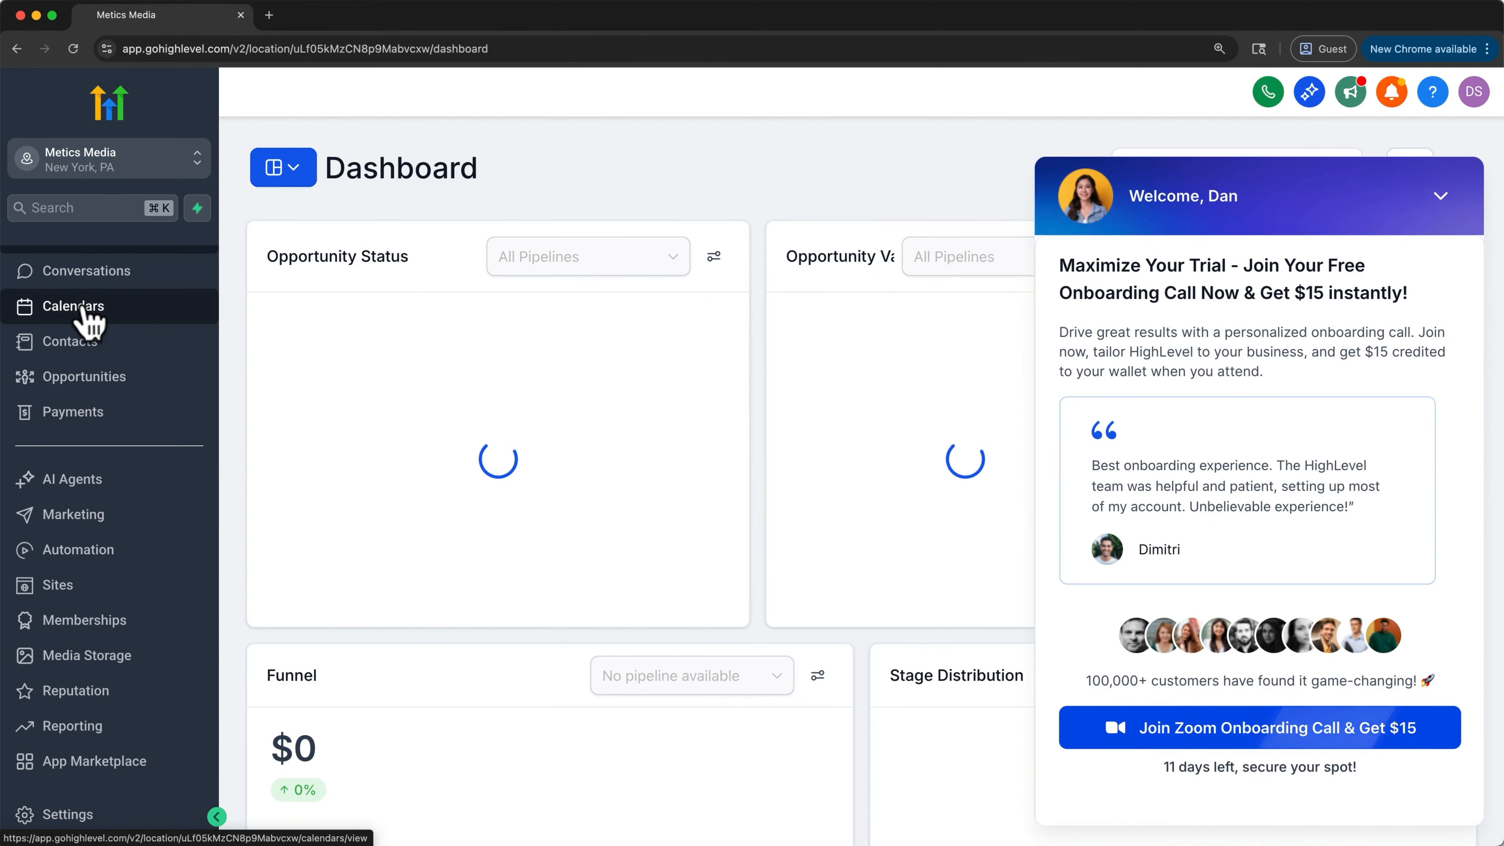
left_click(83, 308)
scroll(581, 480, "up", 3)
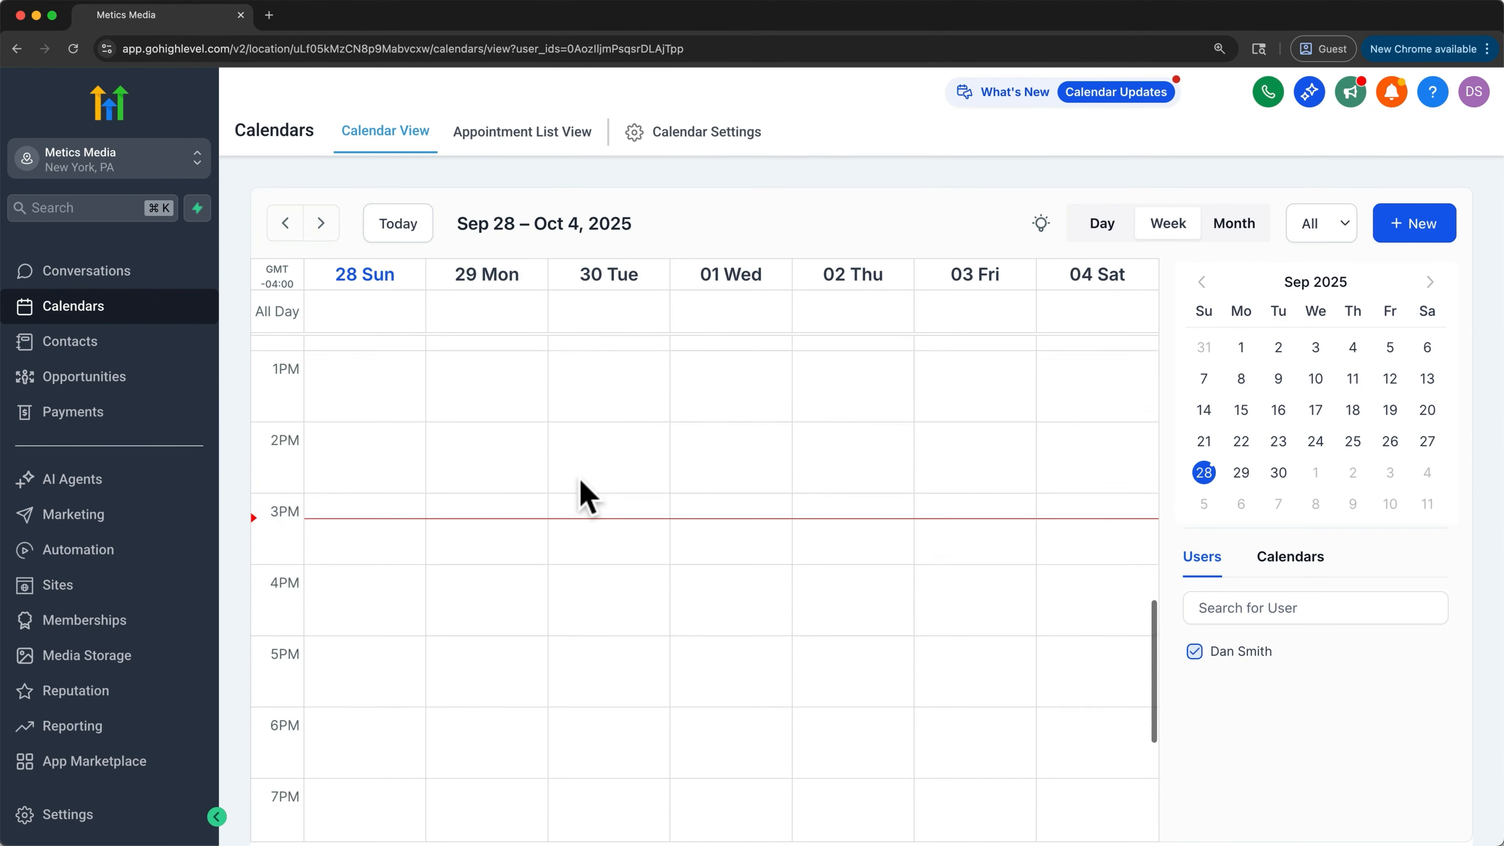
scroll(586, 497, "up", 5)
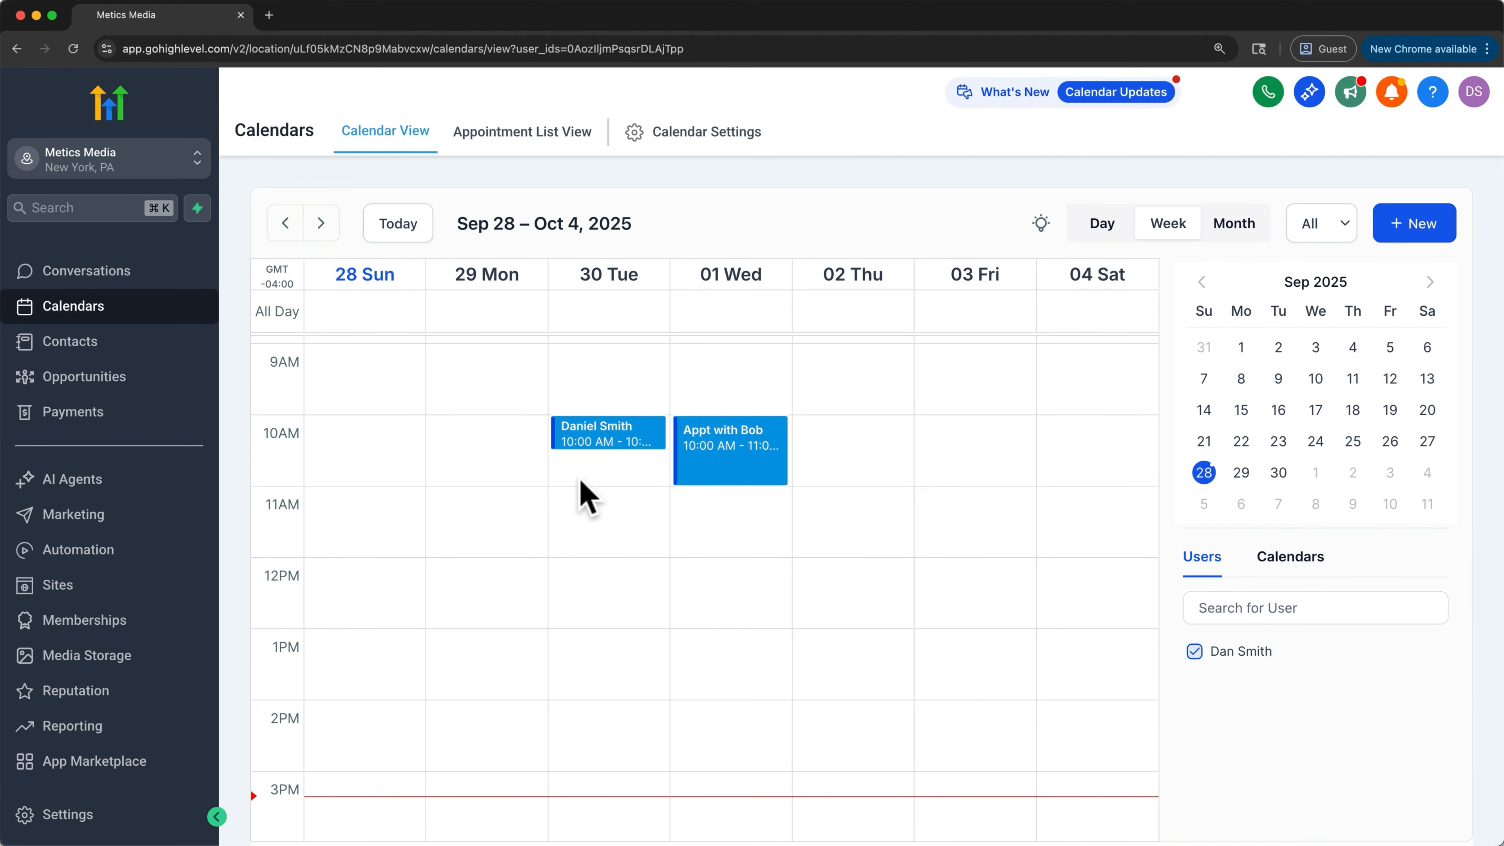
mouse_move(832, 447)
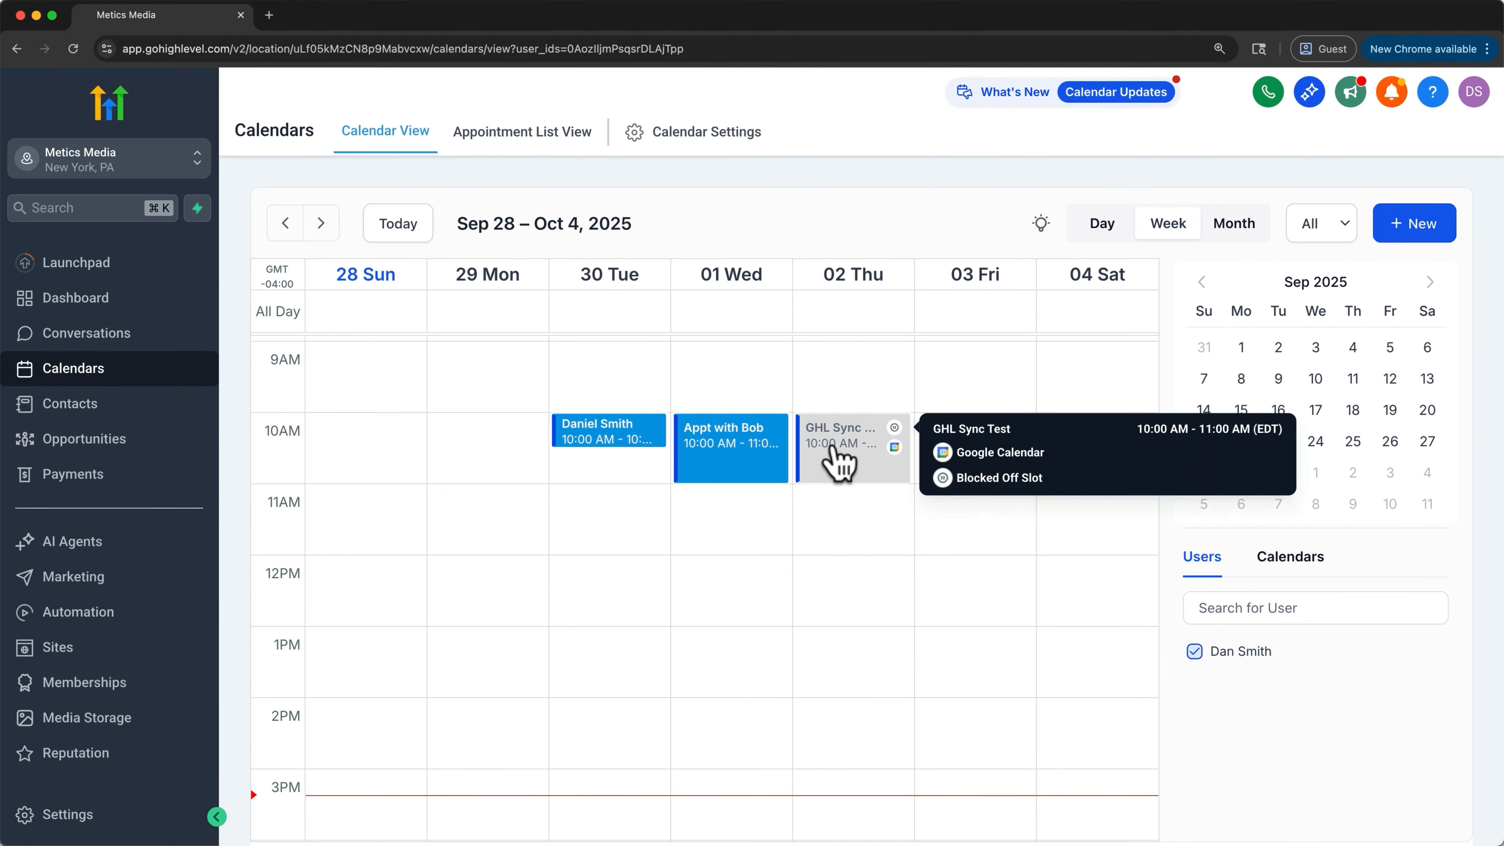